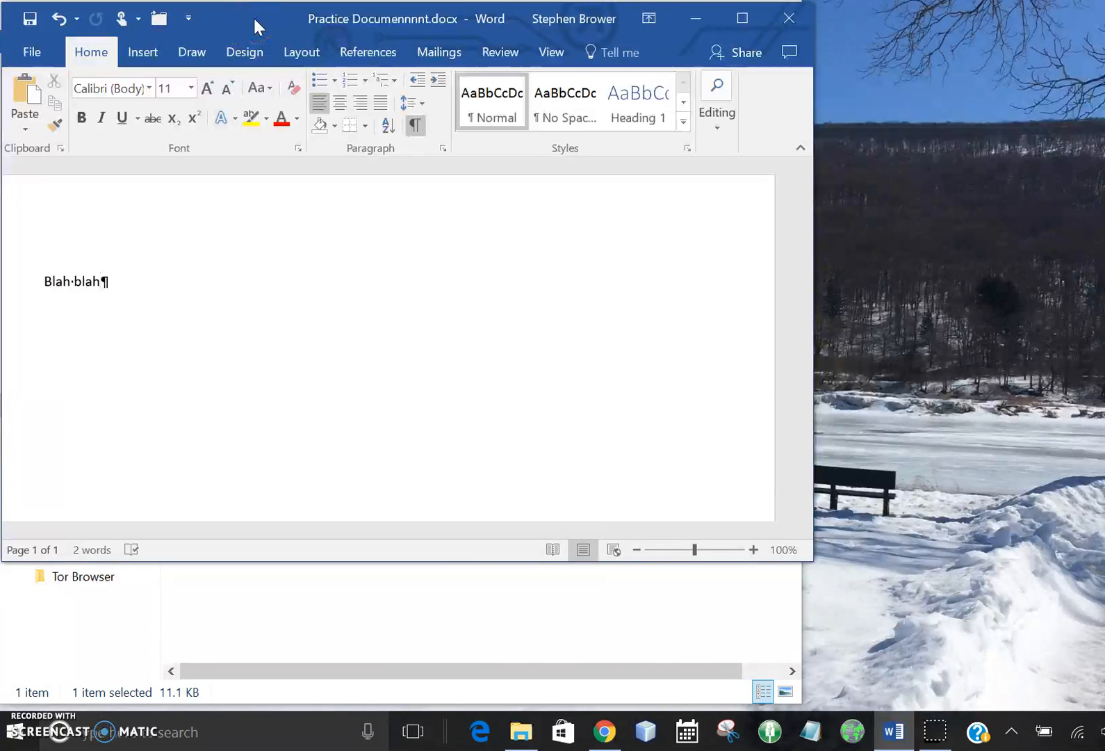
Step: Append "frfrfr" to the text "Blah blah" in the Word document and save it
{"action": "left_click_drag", "start_coordinate": [254, 18], "coordinate": [628, 86]}
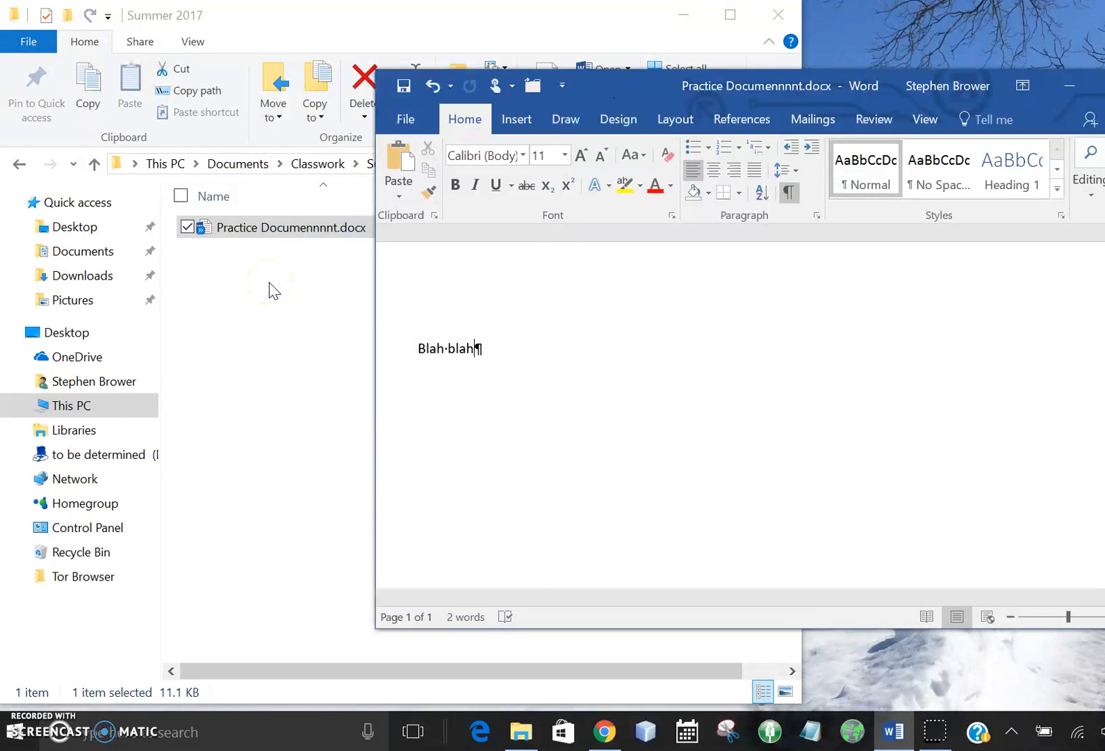
{"action": "left_click", "coordinate": [514, 345]}
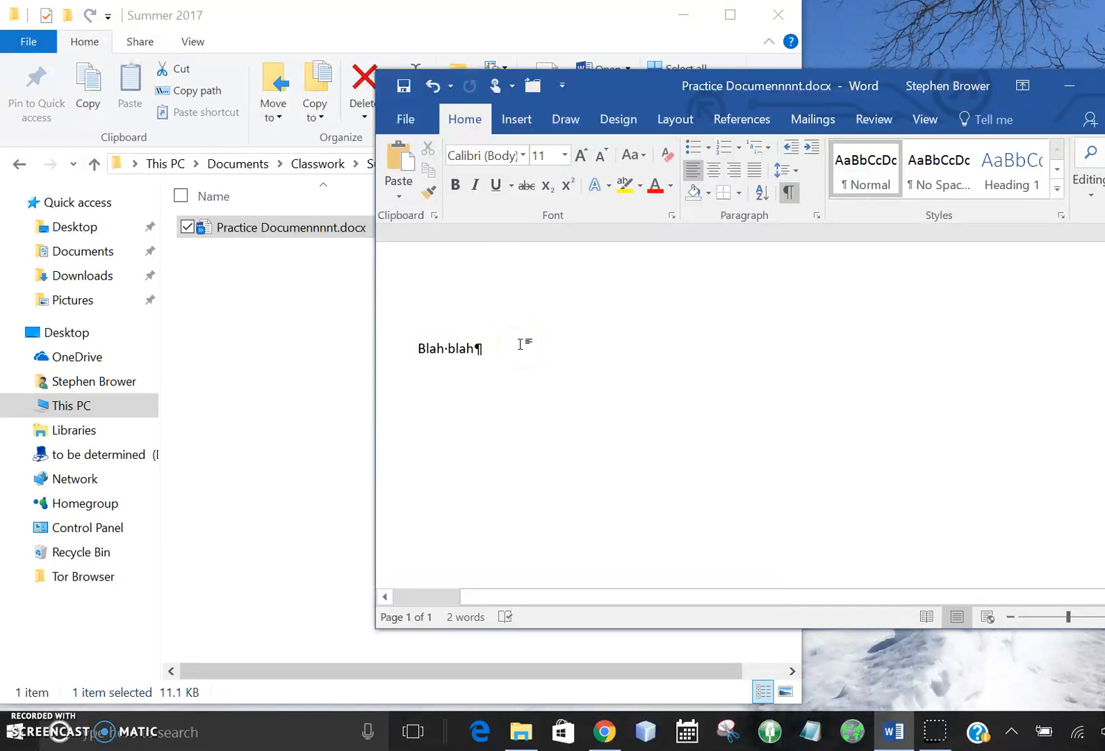
{"action": "left_click", "coordinate": [521, 347]}
{"action": "type", "text": "frfrfr"}
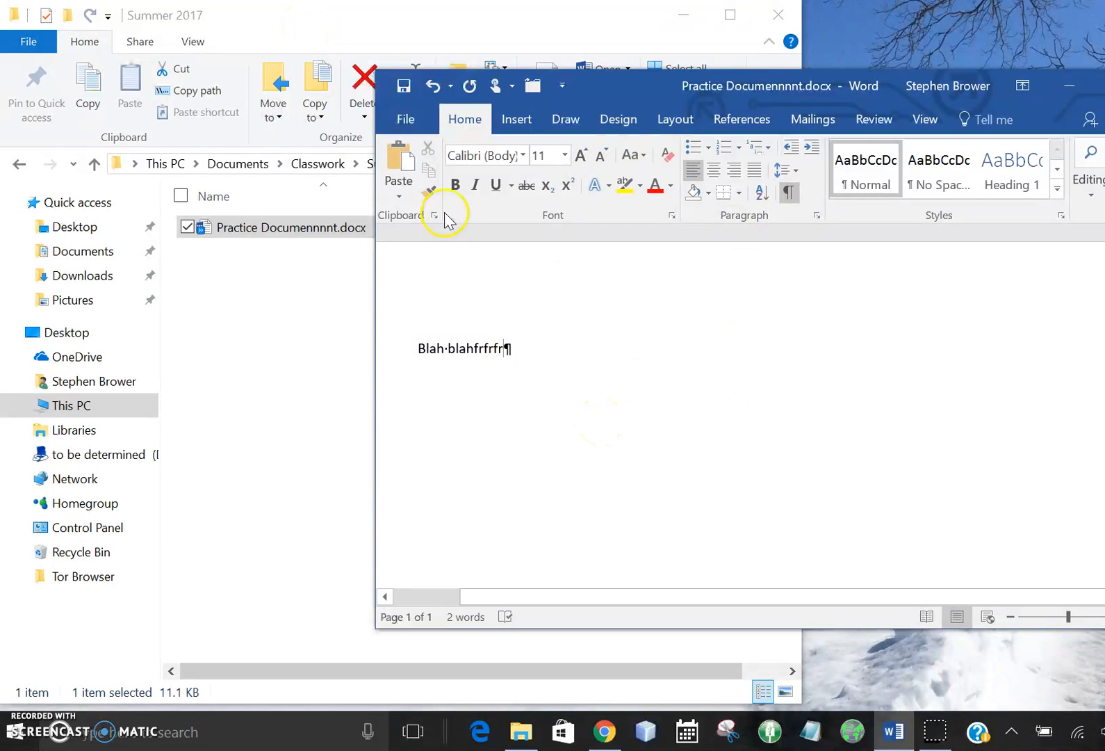
{"action": "left_click", "coordinate": [402, 86]}
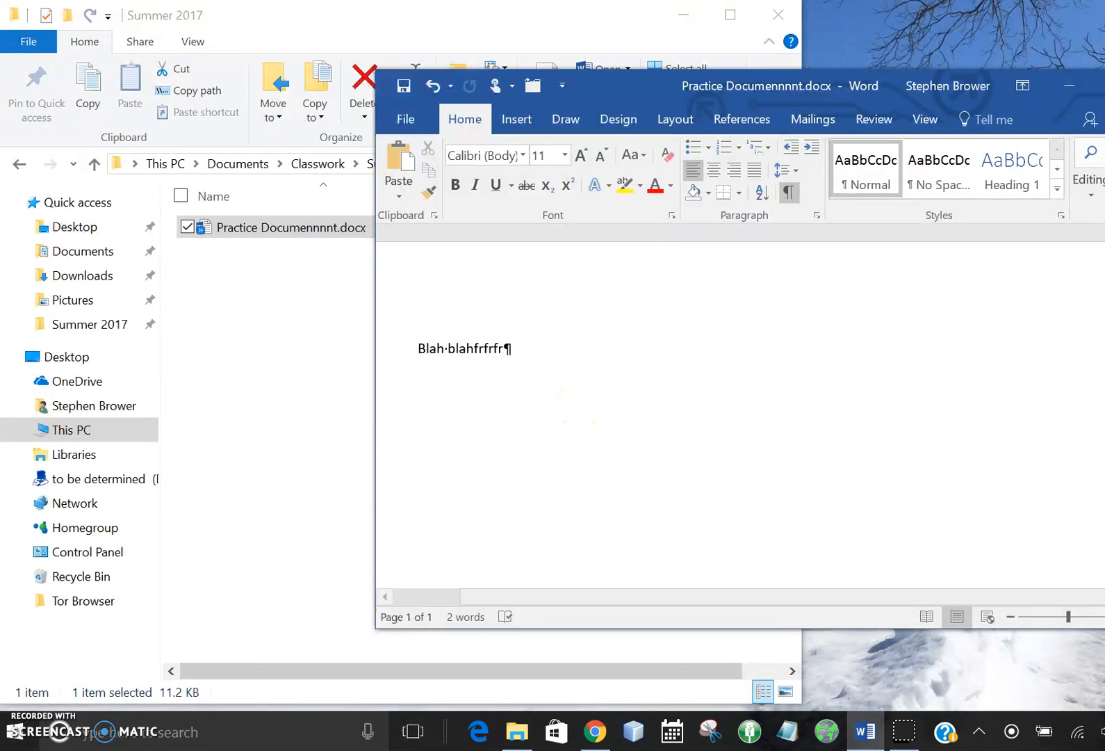
Step: Switch to File Explorer and try to rename Practice Documennnnt.docx to Practice Document.docx while it is open in Word
{"action": "left_click", "coordinate": [273, 21]}
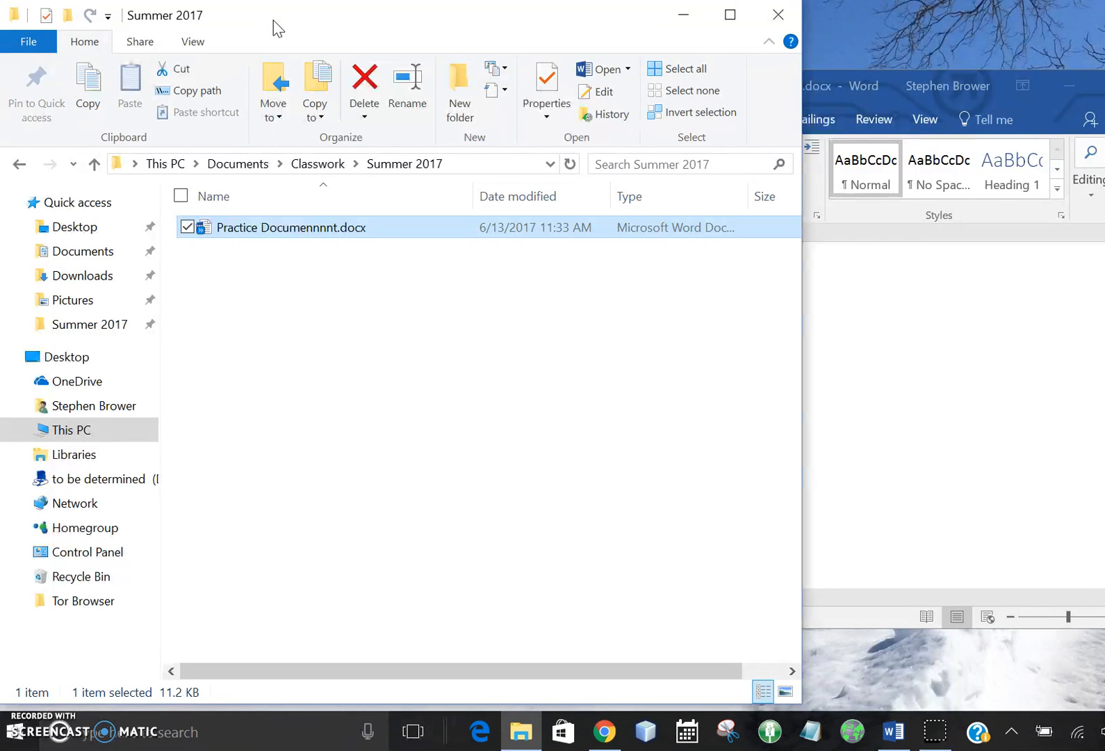
{"action": "left_click", "coordinate": [317, 227]}
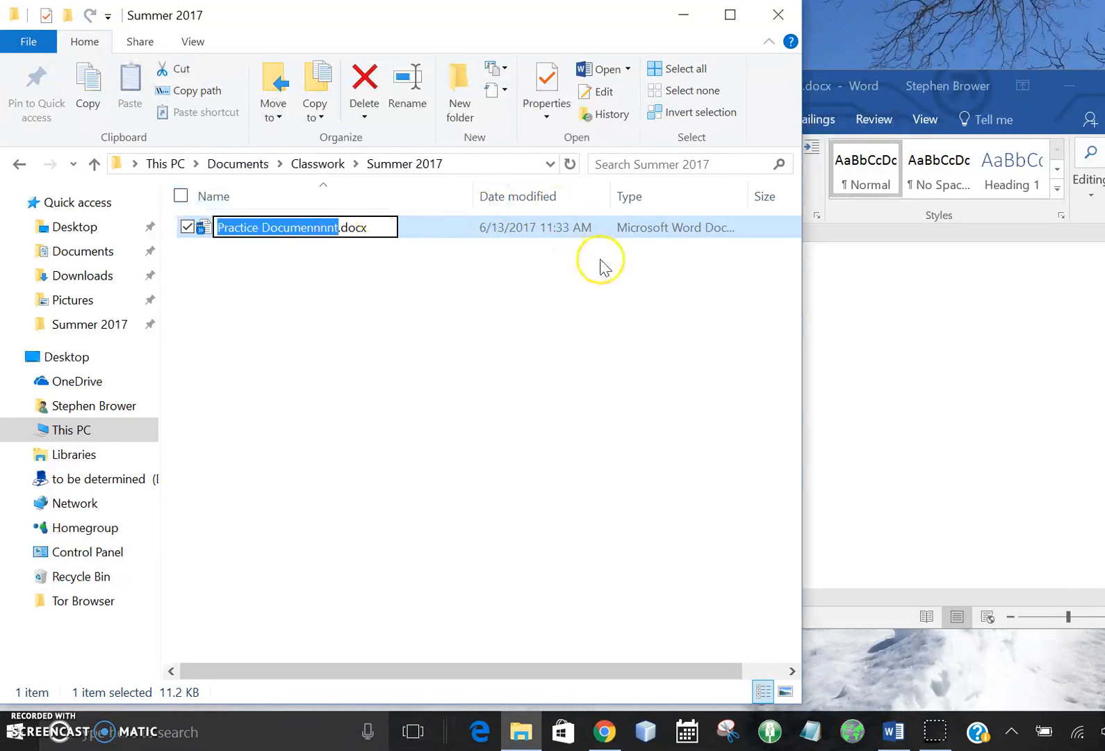
{"action": "key", "text": "Right"}
{"action": "key", "text": "Left"}
{"action": "key", "text": "Left"}
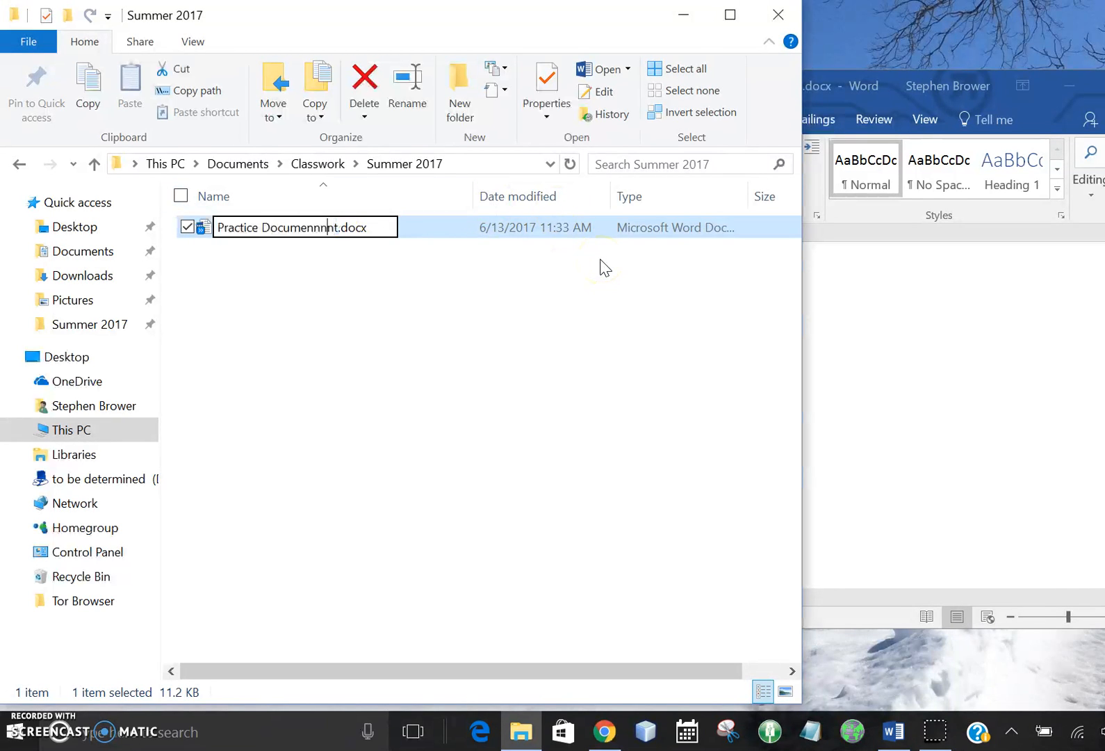
{"action": "key", "text": "BackSpace"}
{"action": "key", "text": "BackSpace"}
{"action": "key", "text": "BackSpace"}
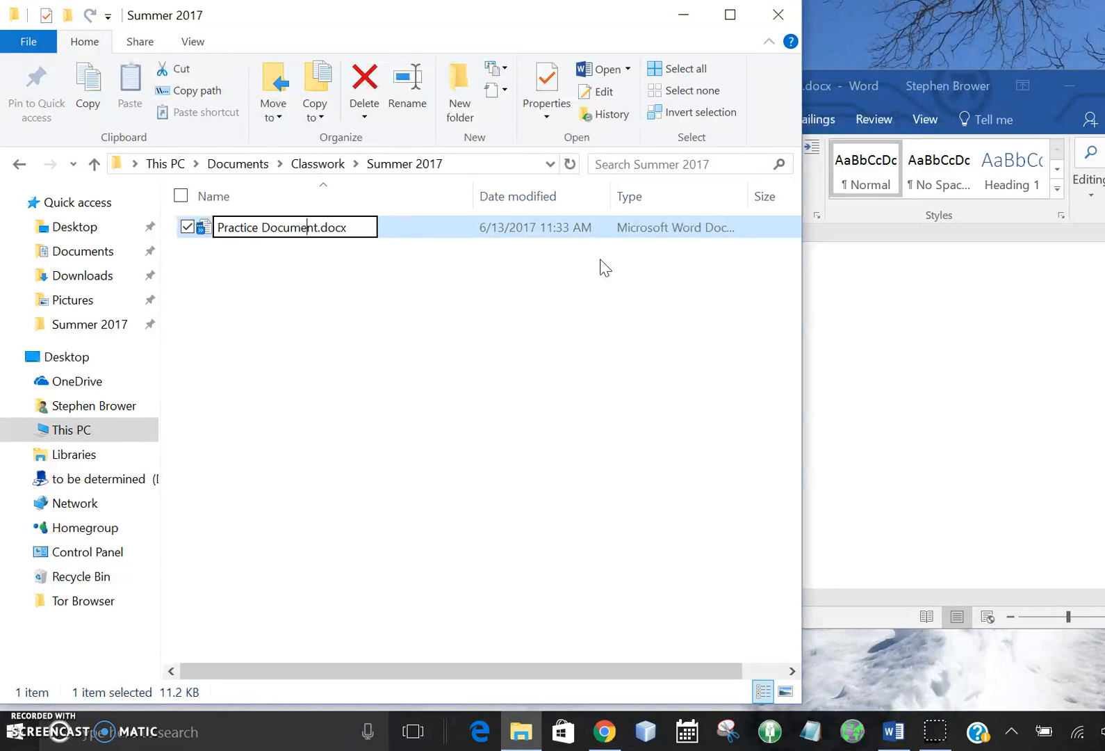
{"action": "key", "text": "Return"}
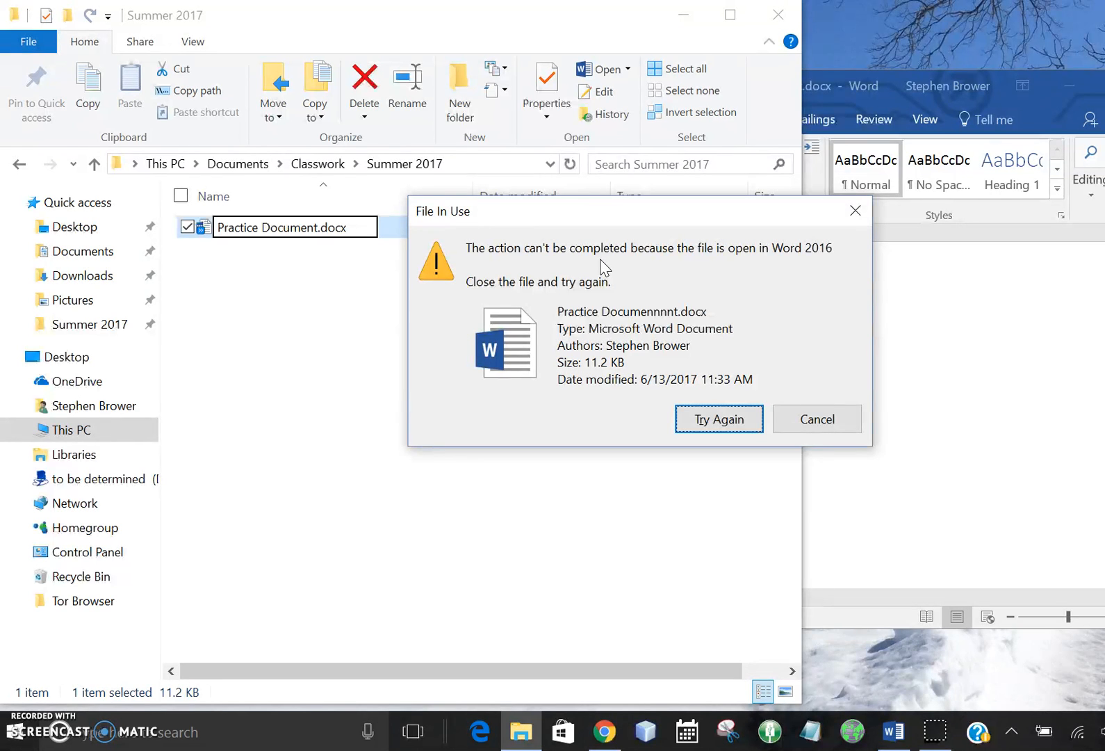
{"action": "left_click", "coordinate": [837, 421]}
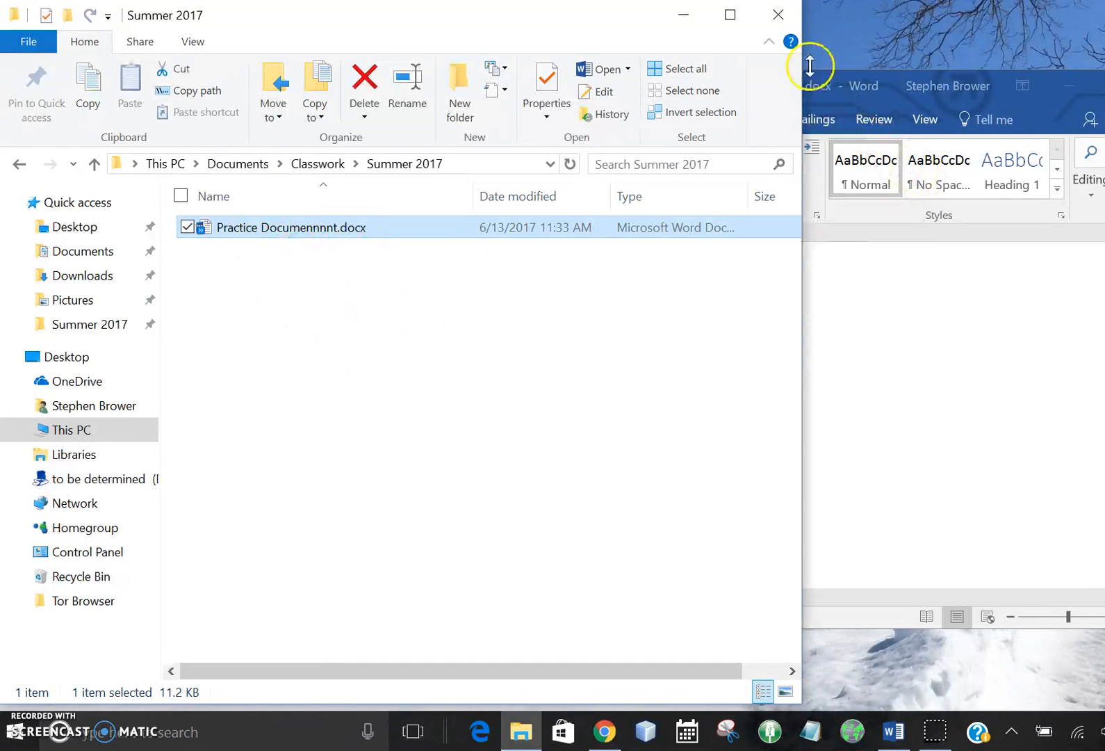
Step: Switch to Word and close the open document while keeping Word running
{"action": "left_click", "coordinate": [841, 89]}
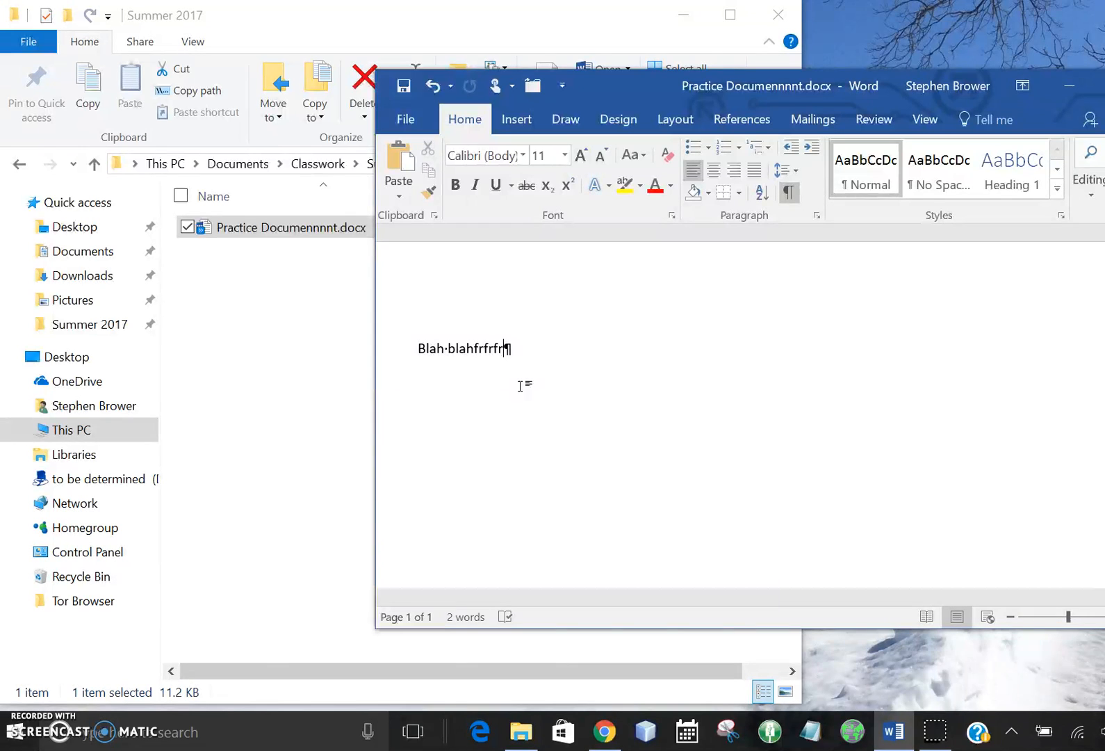
{"action": "left_click", "coordinate": [408, 121]}
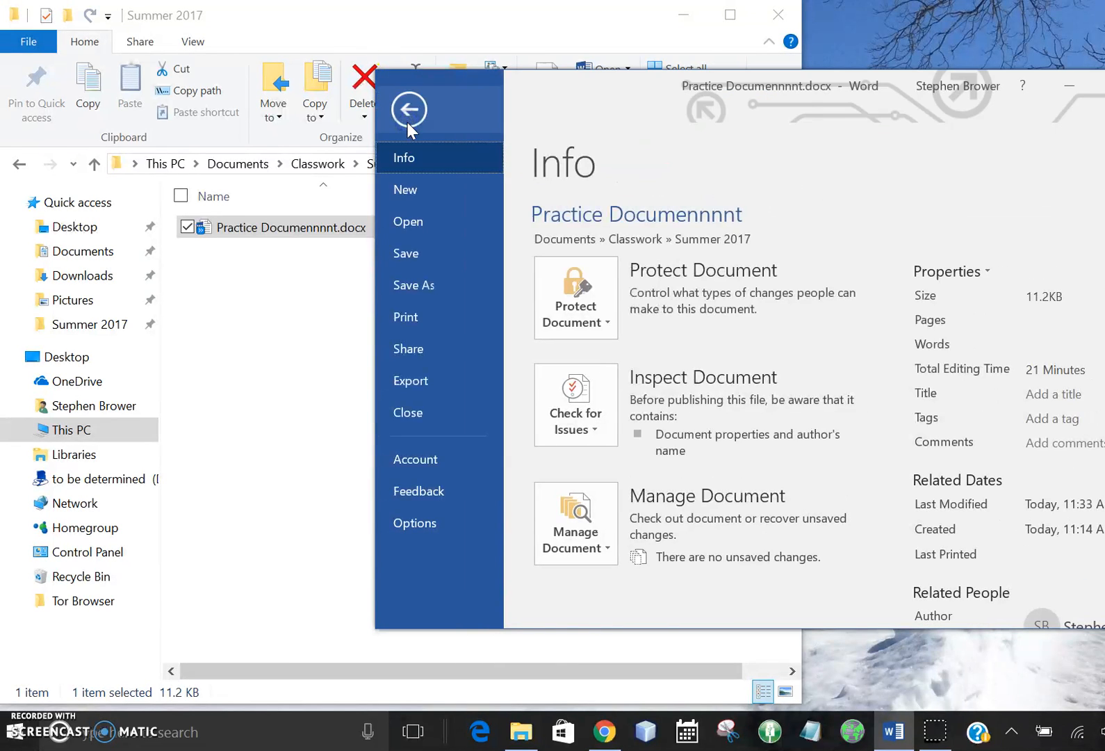
{"action": "left_click", "coordinate": [408, 412]}
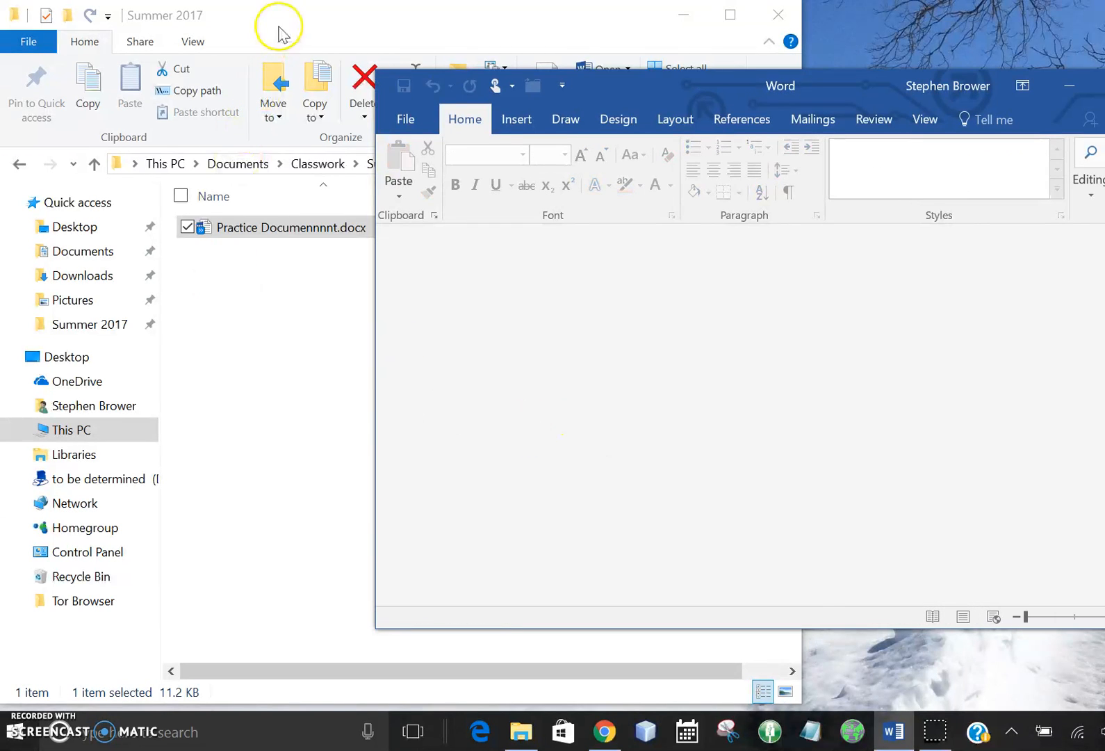
Step: Switch to File Explorer and rename Practice Documennnnt.docx in the Summer 2017 folder to Practice Document.docx
{"action": "left_click", "coordinate": [274, 17]}
{"action": "right_click", "coordinate": [326, 228]}
{"action": "left_click", "coordinate": [325, 231]}
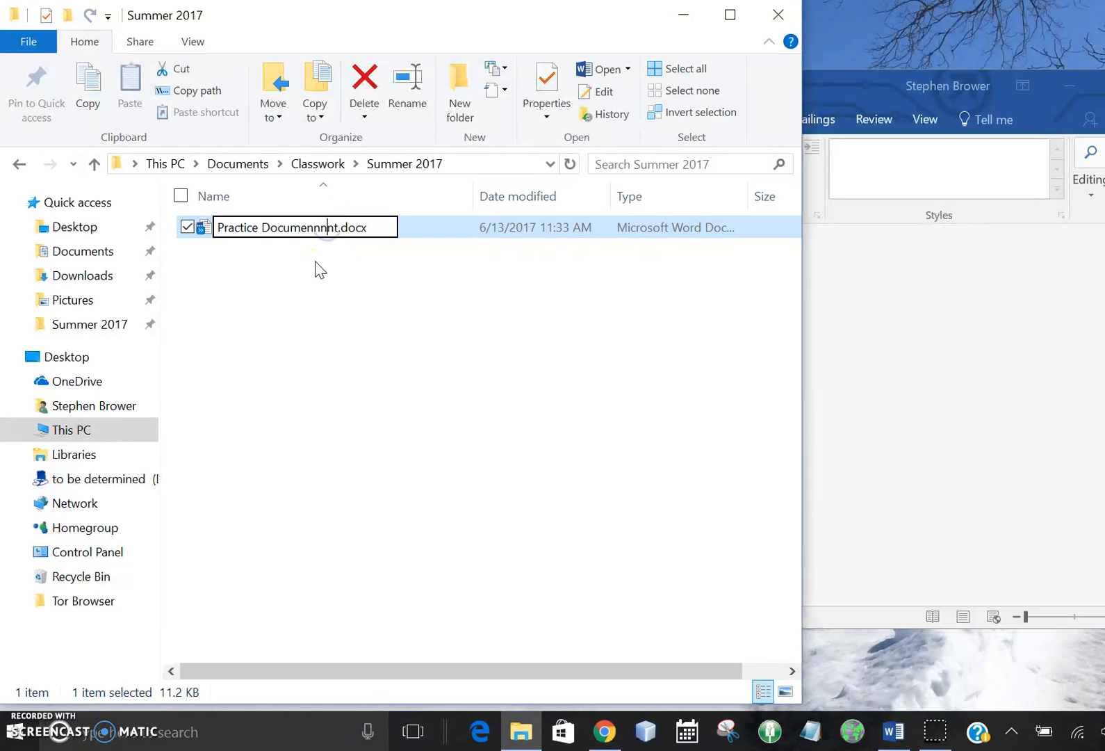
{"action": "key", "text": "BackSpace"}
{"action": "key", "text": "BackSpace"}
{"action": "key", "text": "BackSpace"}
{"action": "key", "text": "Return"}
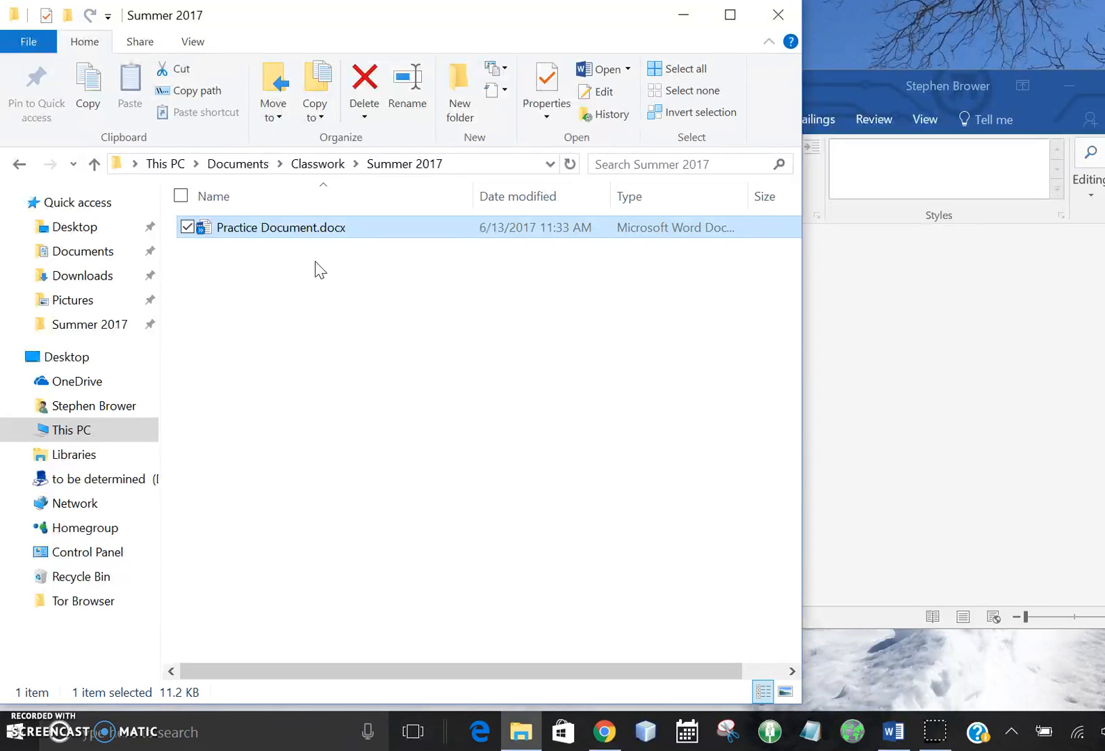
Step: Switch to Word and try to open the document by its old name from the recent files
{"action": "left_click", "coordinate": [836, 85]}
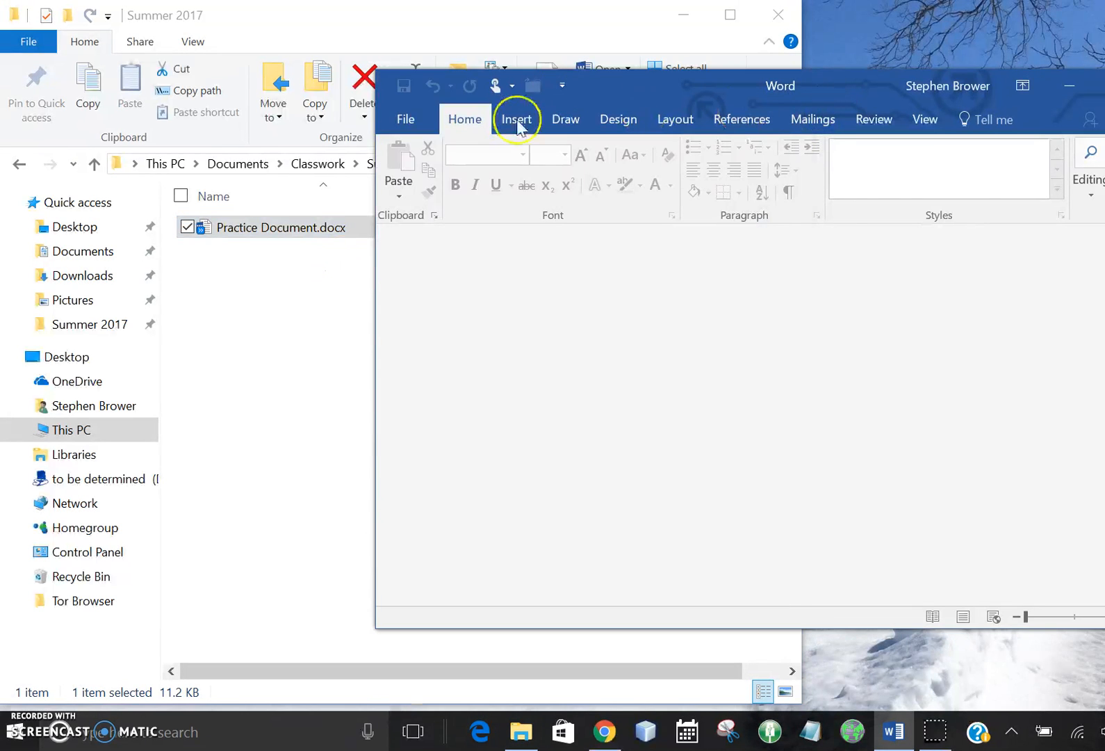
{"action": "left_click", "coordinate": [407, 118]}
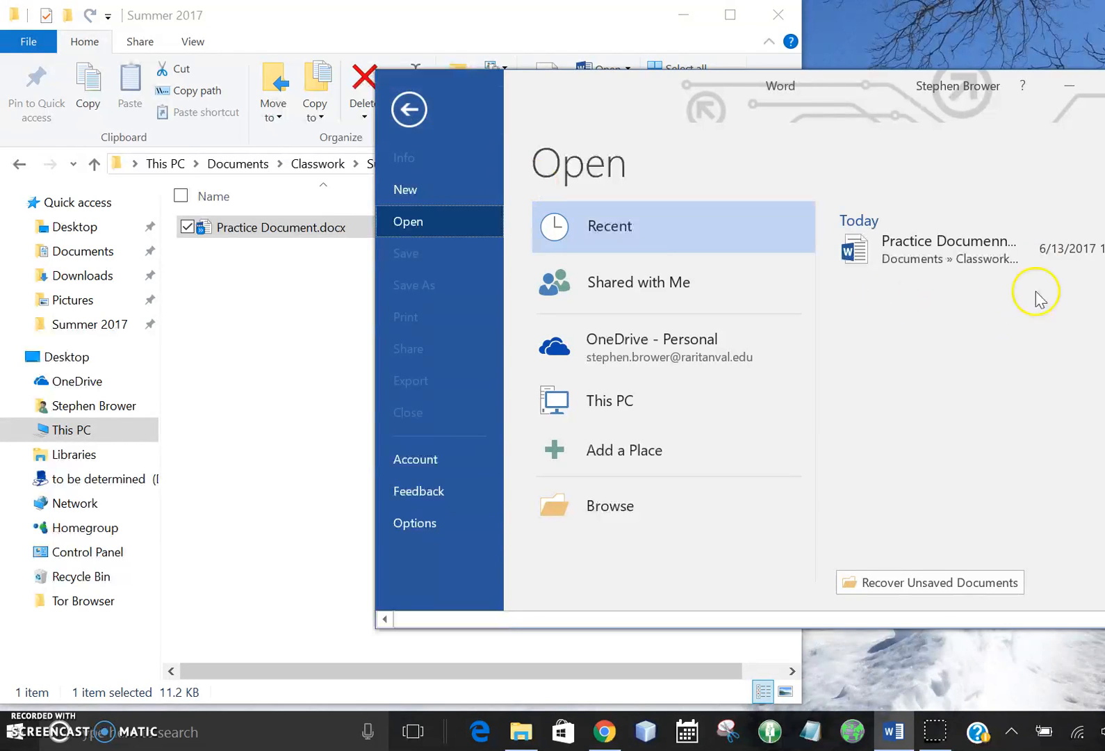
{"action": "left_click", "coordinate": [998, 262]}
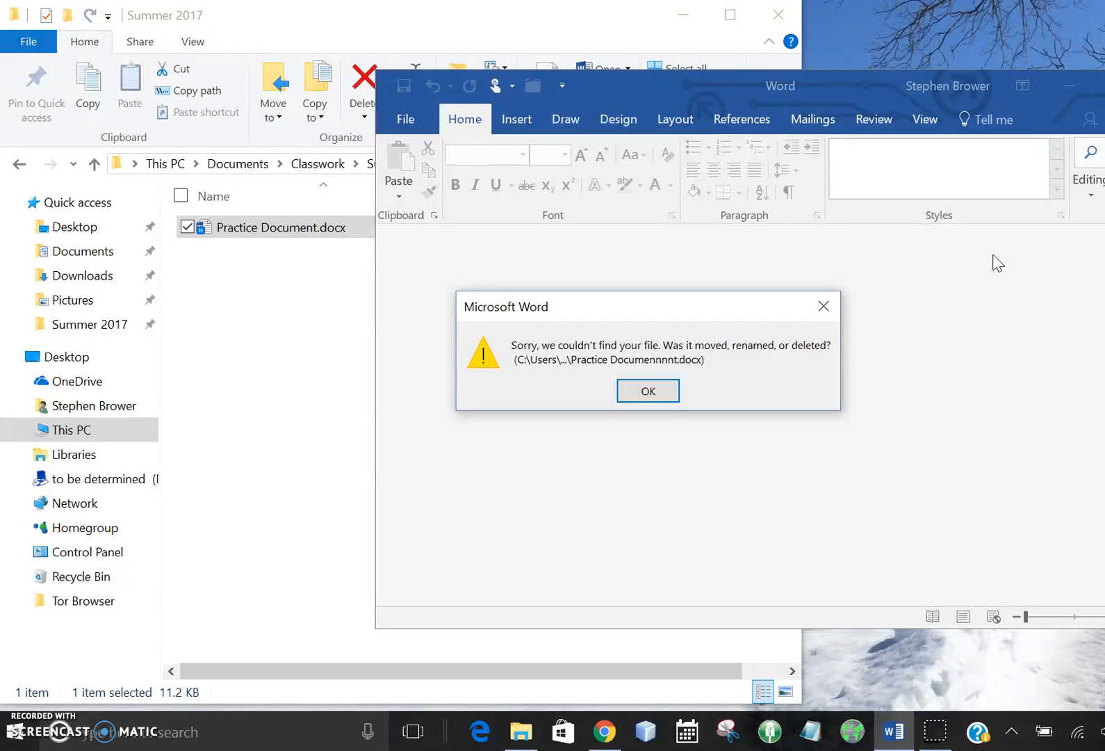
{"action": "left_click", "coordinate": [651, 389]}
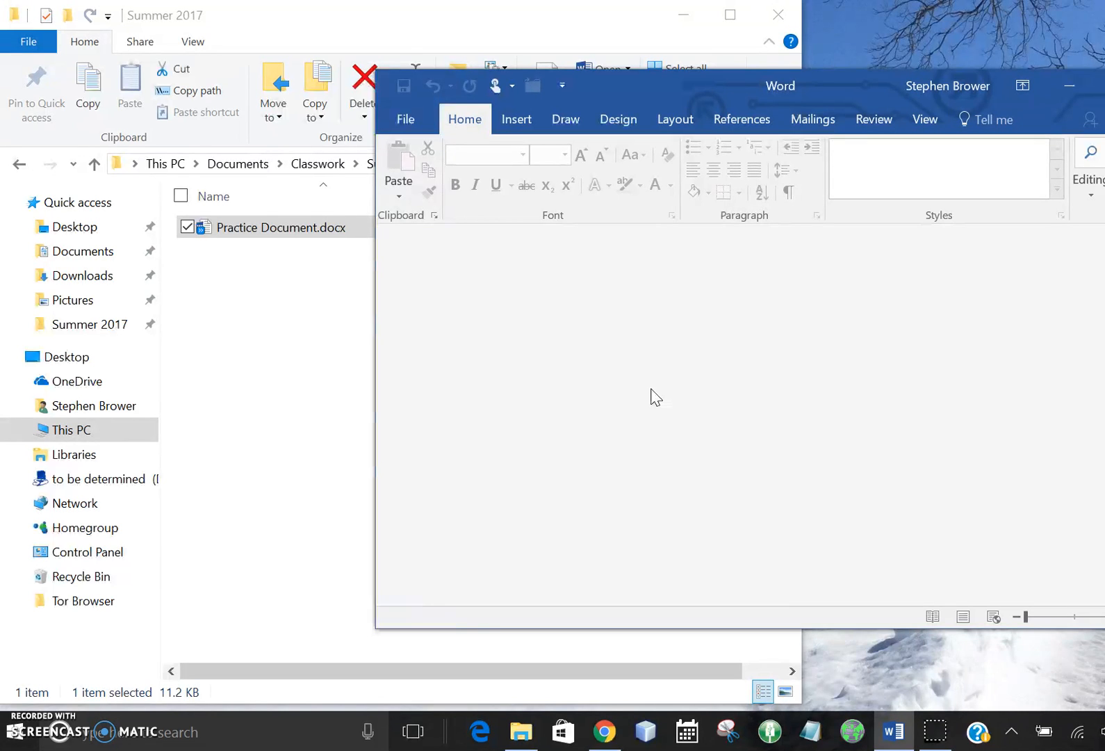
{"action": "left_click", "coordinate": [593, 367]}
Step: Switch to File Explorer and hide the file name extensions
{"action": "left_click", "coordinate": [268, 18]}
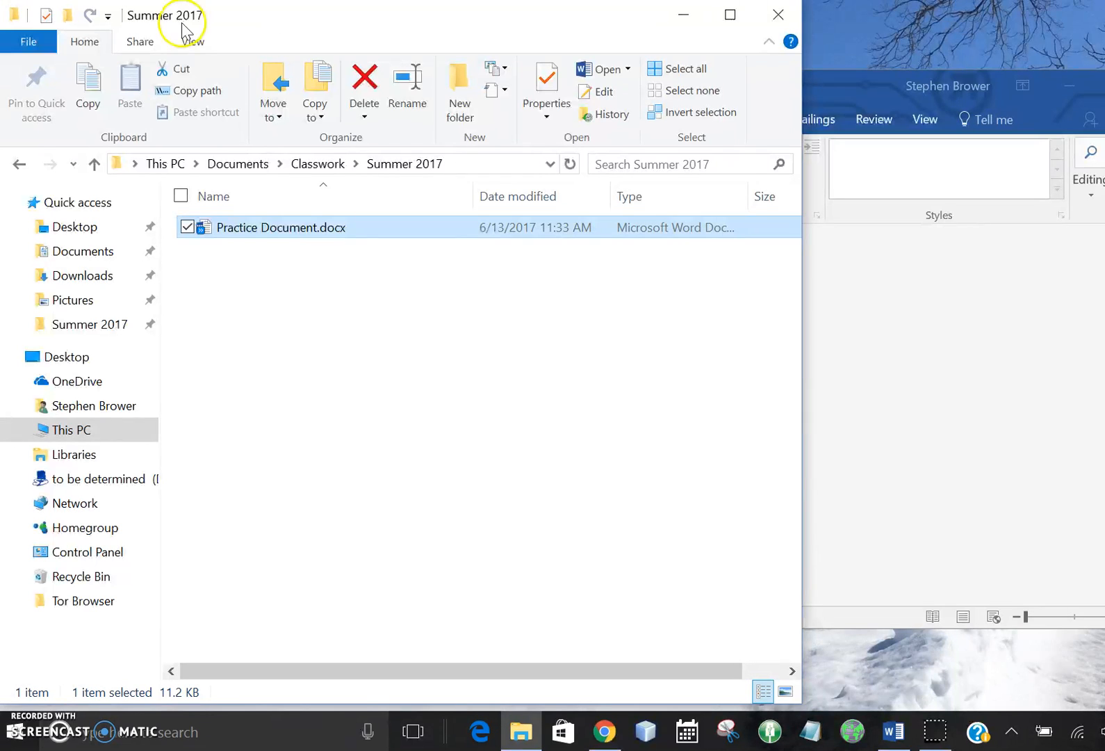
{"action": "left_click", "coordinate": [193, 43]}
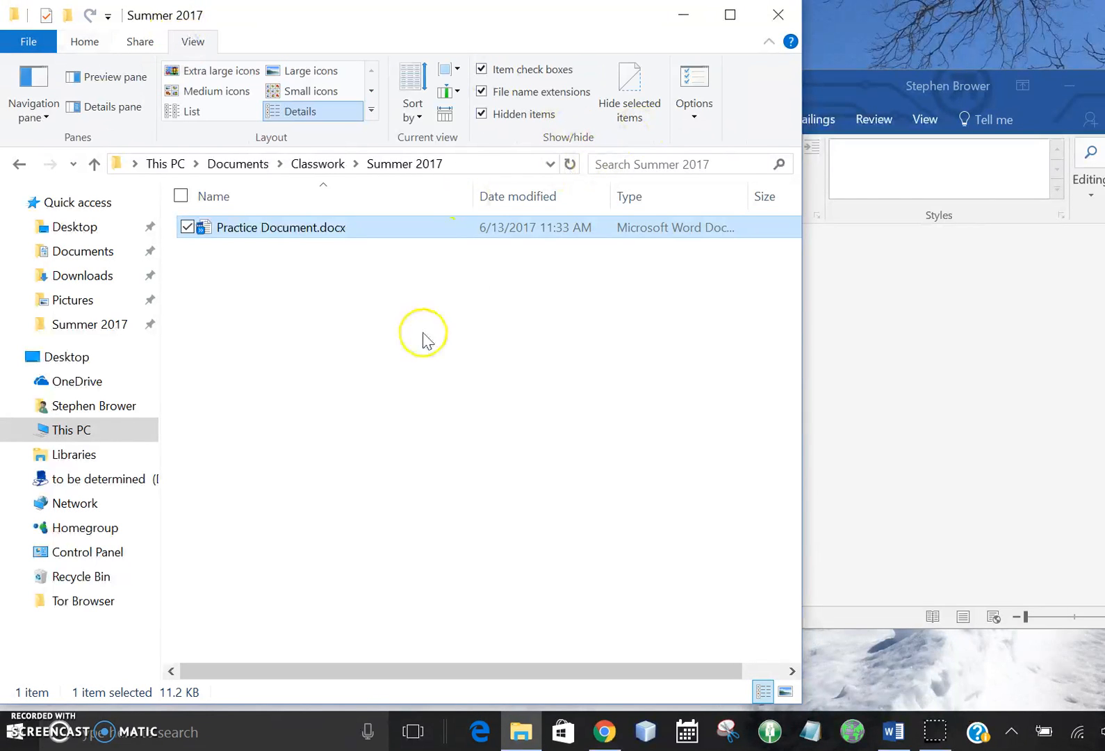
{"action": "left_click", "coordinate": [522, 92]}
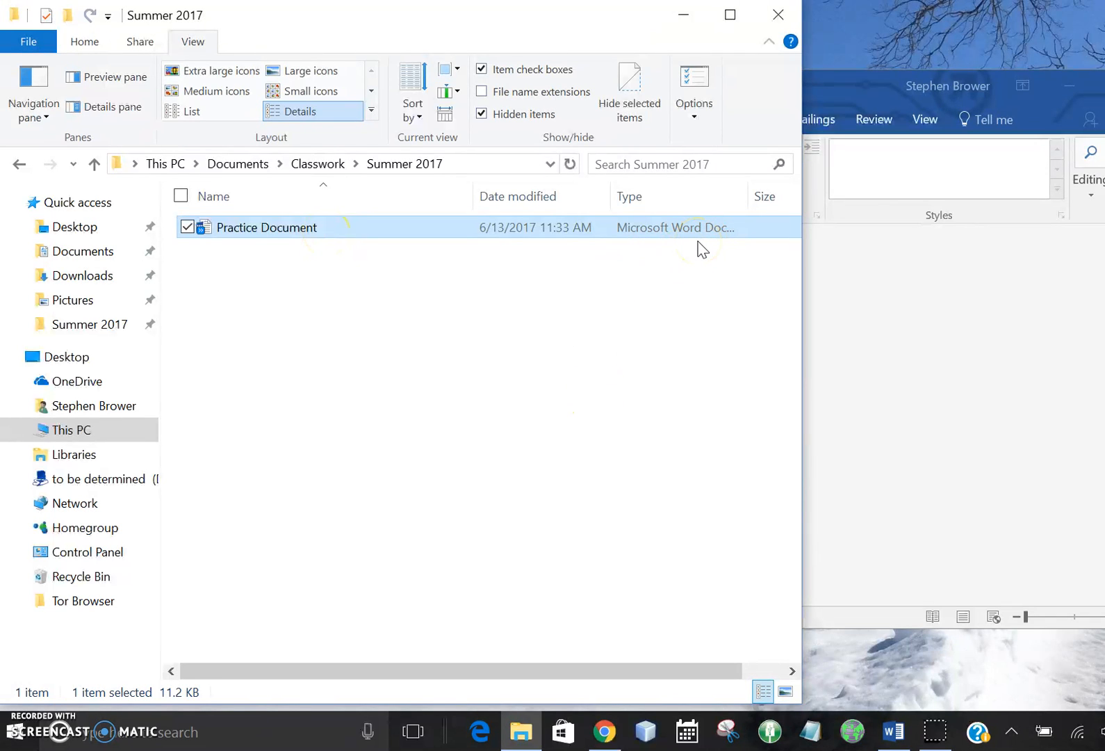
Step: Widen the File Explorer window and its Type column, and turn file name extensions back on
{"action": "left_click_drag", "start_coordinate": [800, 281], "coordinate": [900, 291]}
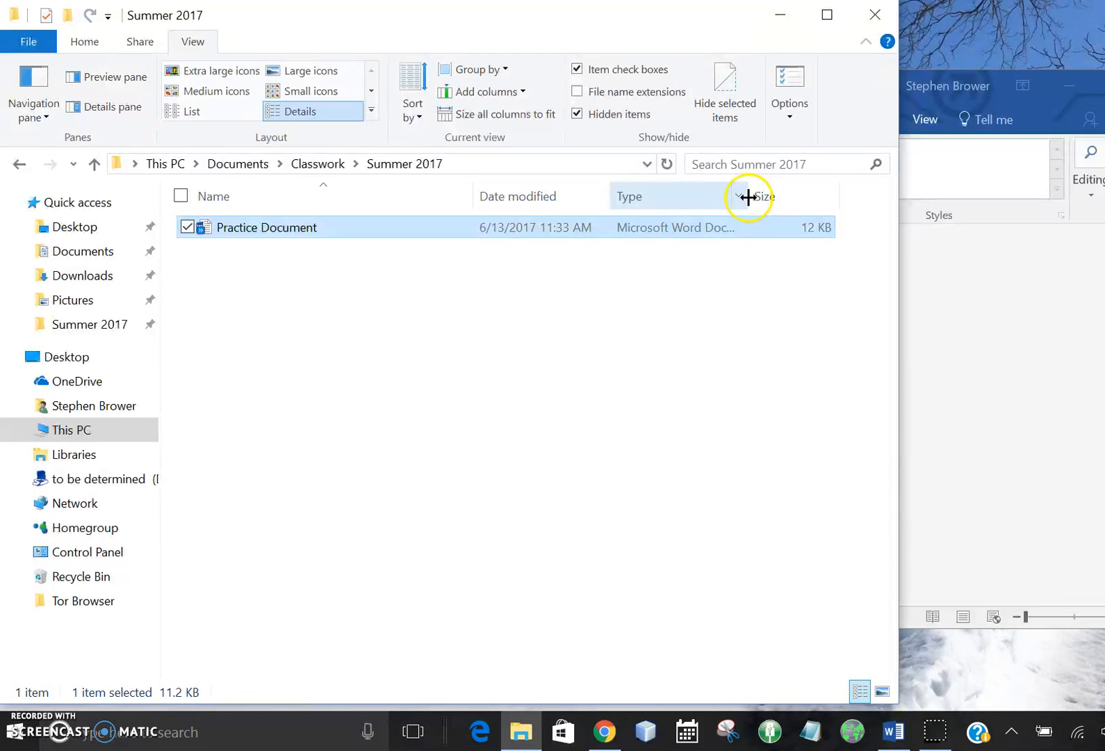
{"action": "left_click_drag", "start_coordinate": [751, 196], "coordinate": [784, 197]}
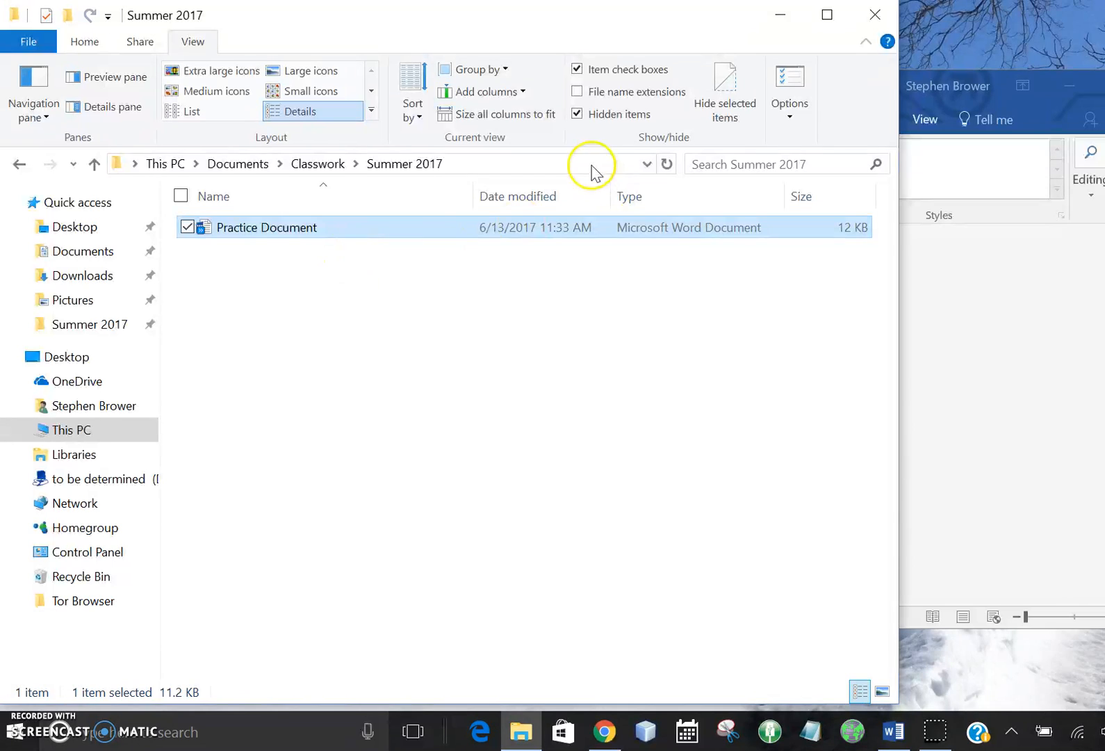
{"action": "left_click", "coordinate": [616, 92]}
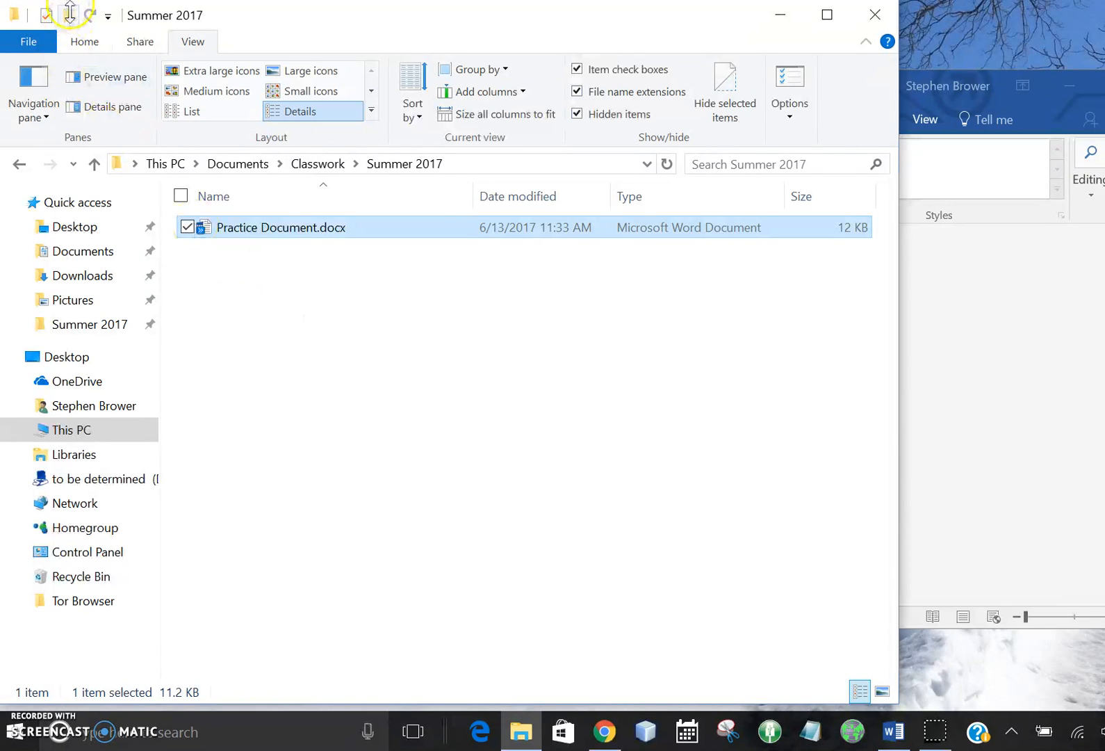
Step: Create a new folder named "a Lab" inside the Summer 2017 folder
{"action": "left_click", "coordinate": [82, 44]}
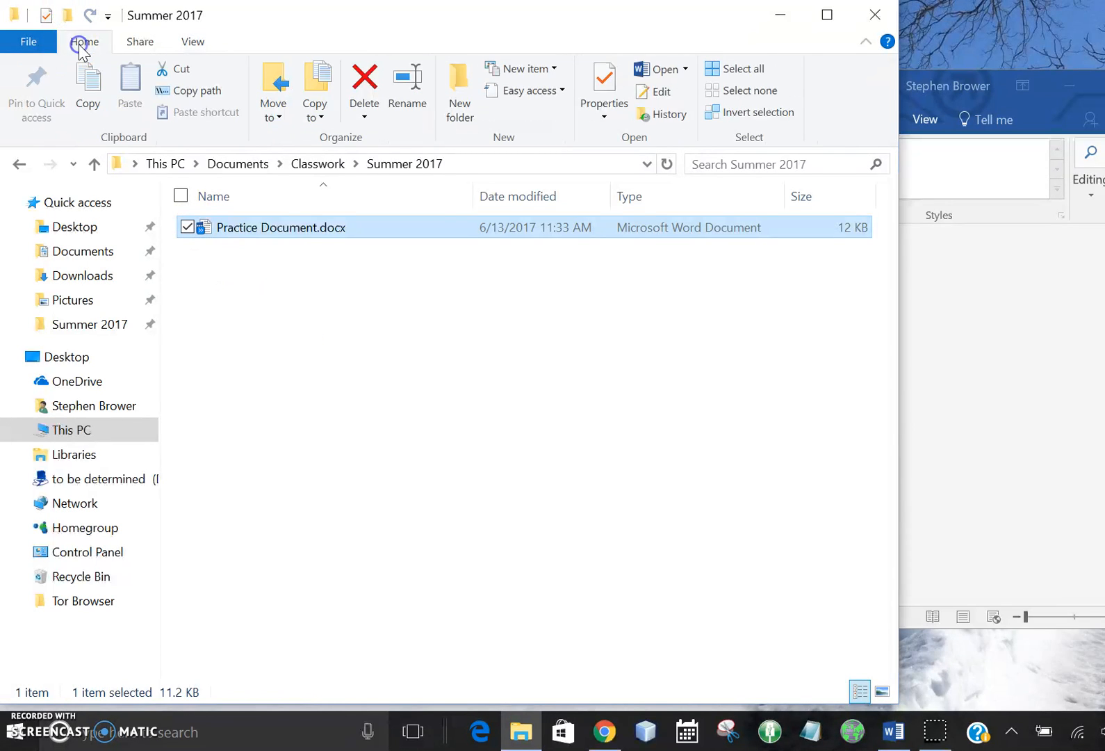
{"action": "left_click", "coordinate": [464, 84]}
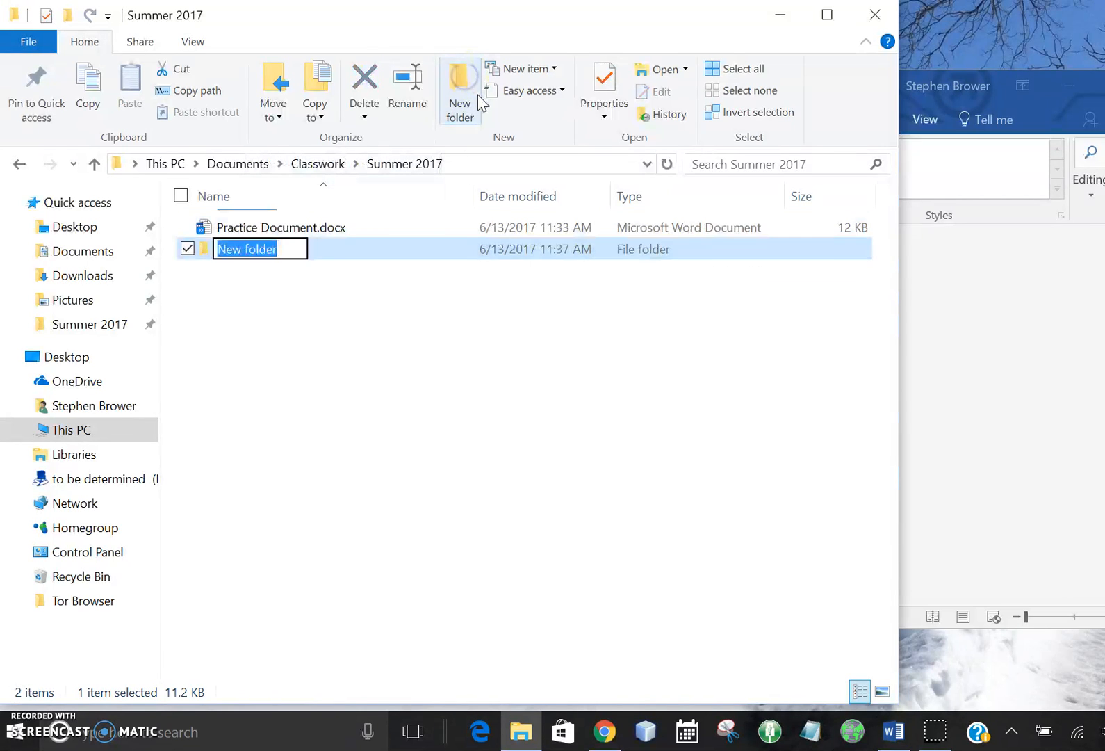
{"action": "type", "text": "a"}
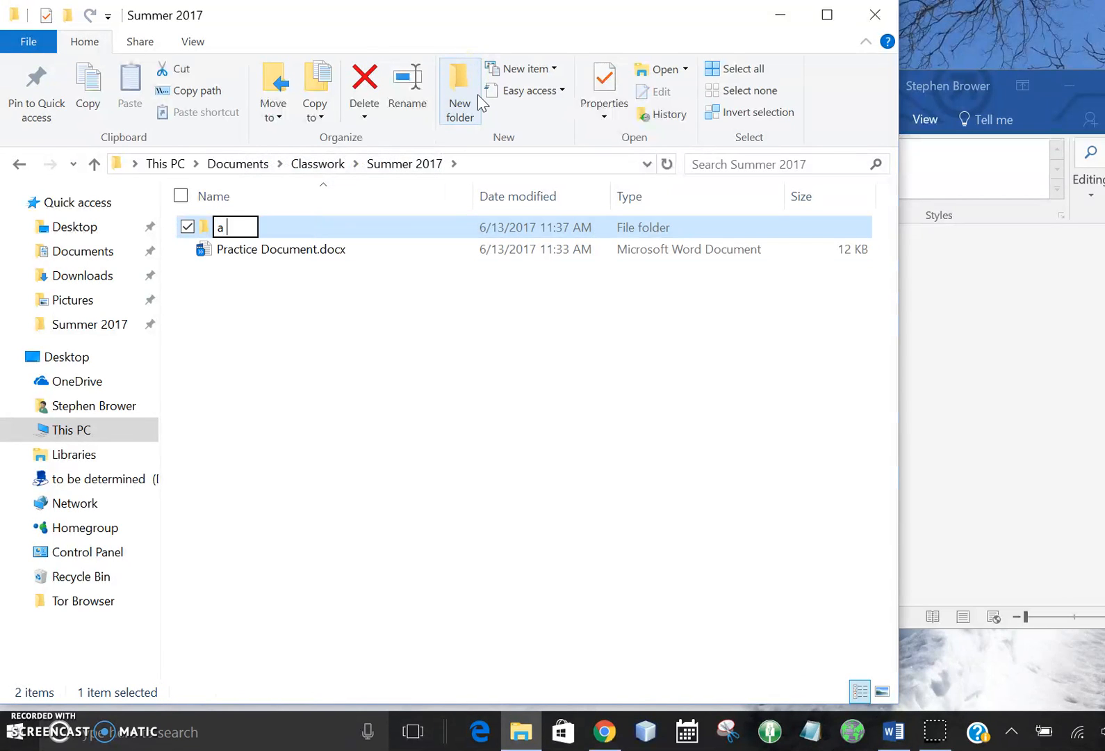
{"action": "type", "text": " Lab"}
{"action": "key", "text": "Return"}
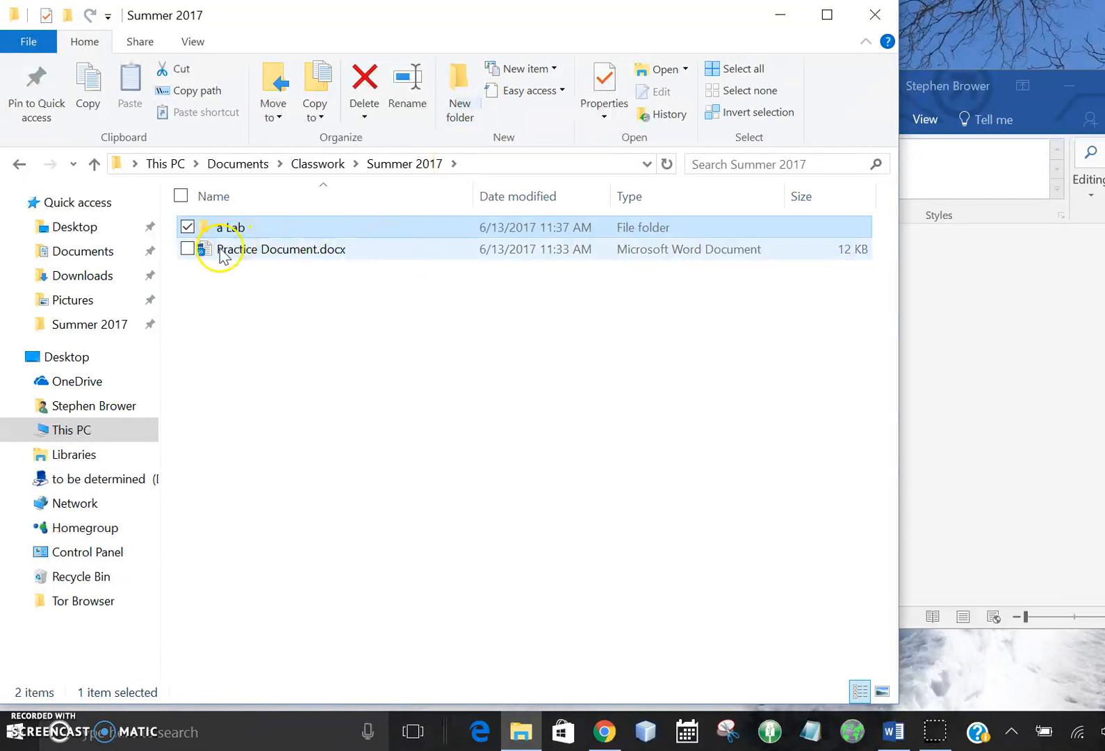
Step: Move Practice Document.docx into the a Lab folder and open it from there in Word
{"action": "left_click_drag", "start_coordinate": [223, 254], "coordinate": [259, 224]}
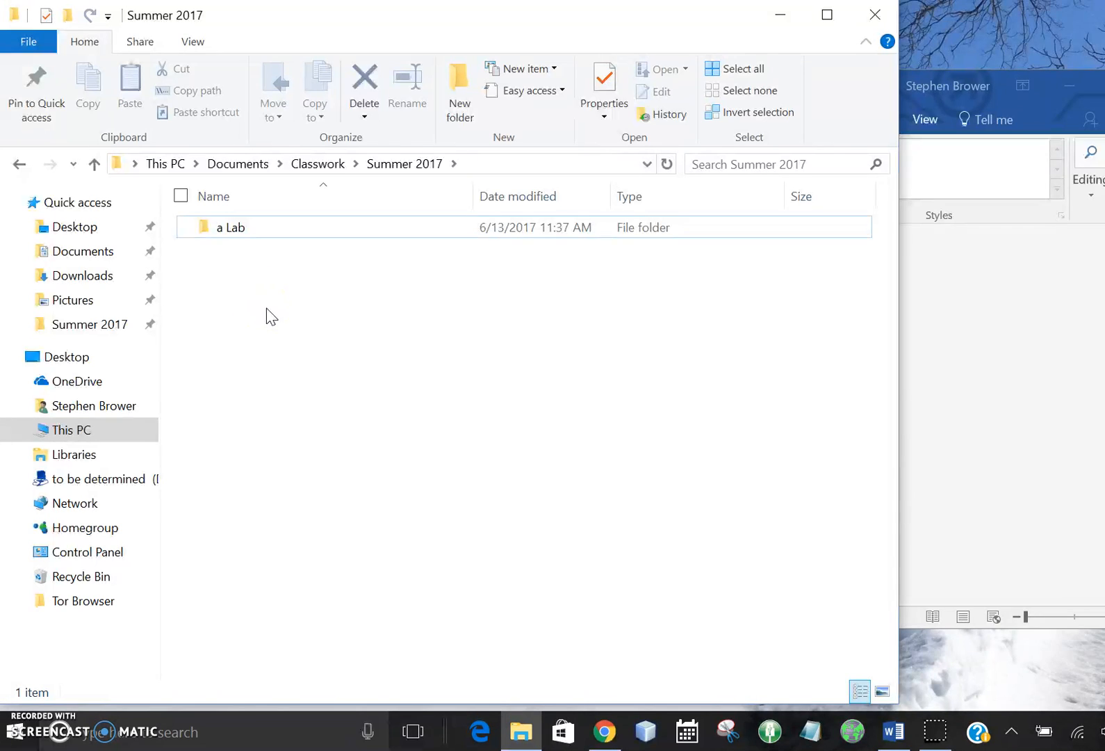
{"action": "double_click", "coordinate": [231, 228]}
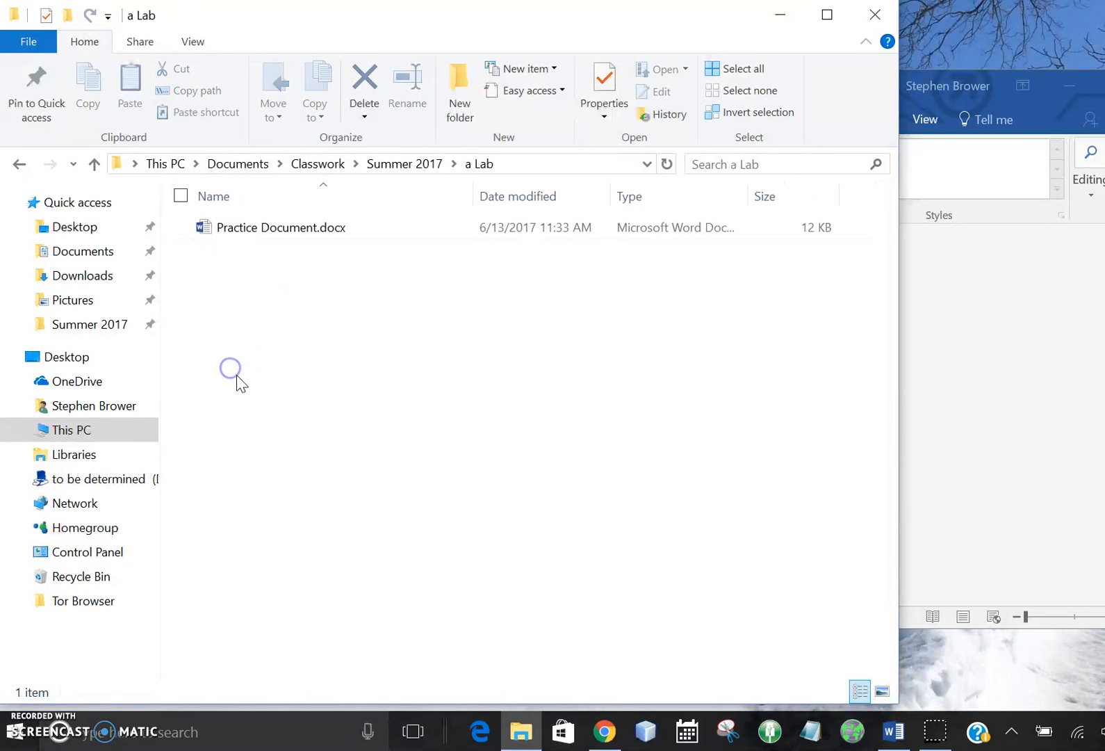
{"action": "left_click", "coordinate": [260, 228]}
{"action": "double_click", "coordinate": [261, 229]}
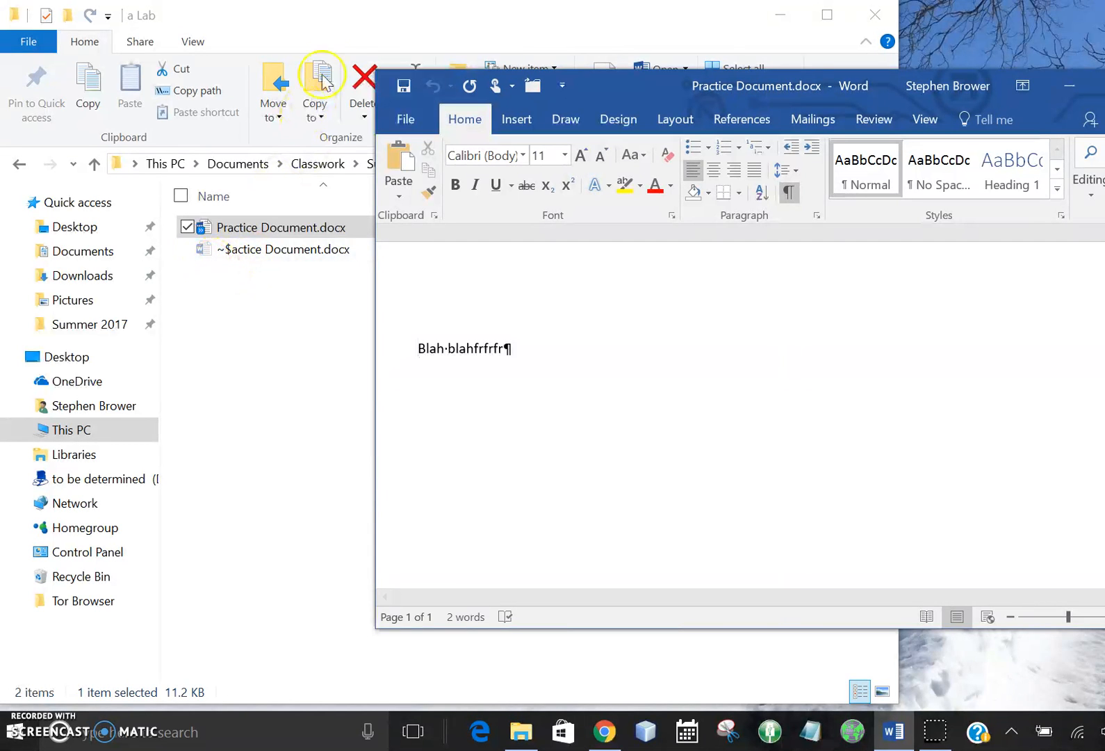
Step: Switch to File Explorer and turn off the display of hidden items in the a Lab folder
{"action": "left_click", "coordinate": [346, 19]}
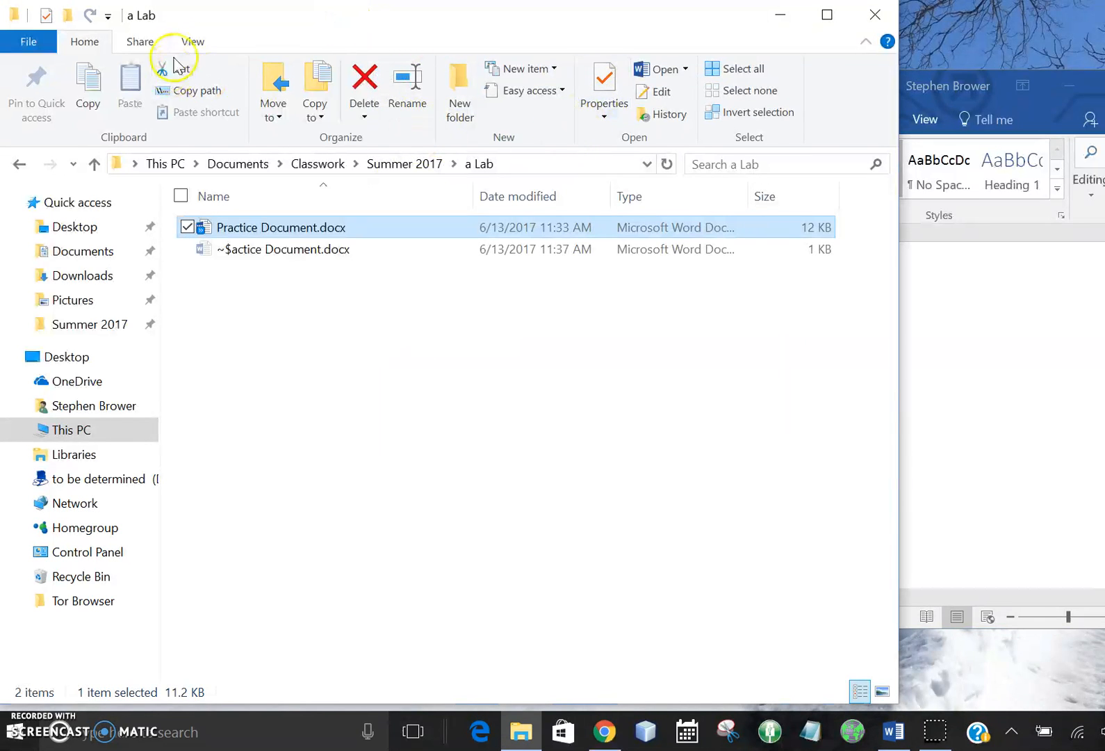
{"action": "left_click", "coordinate": [192, 38]}
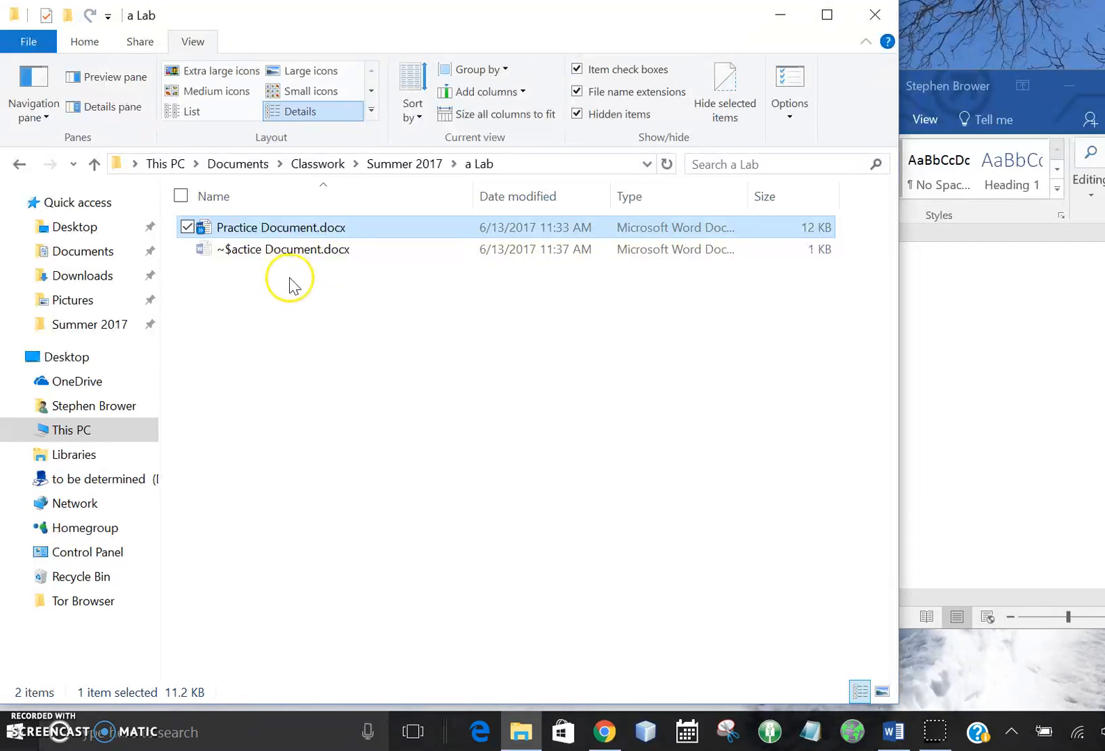
{"action": "left_click", "coordinate": [619, 118]}
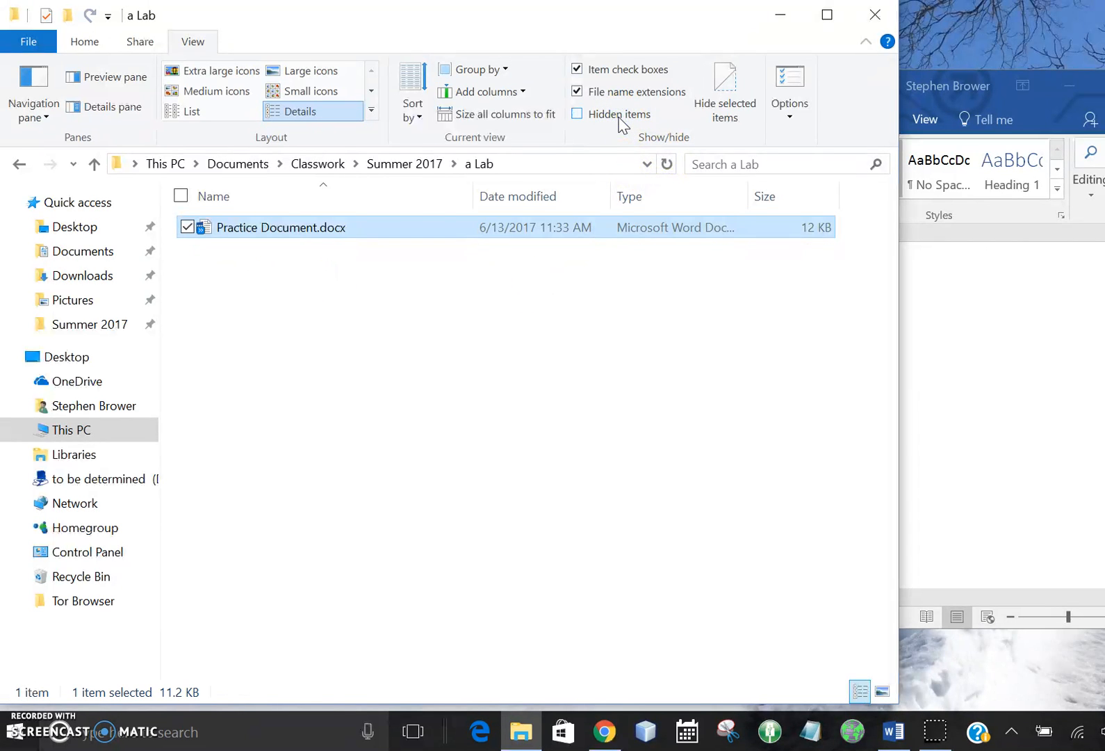
Step: Turn the display of hidden items back on and clear the file selection in the a Lab folder
{"action": "left_click", "coordinate": [621, 118]}
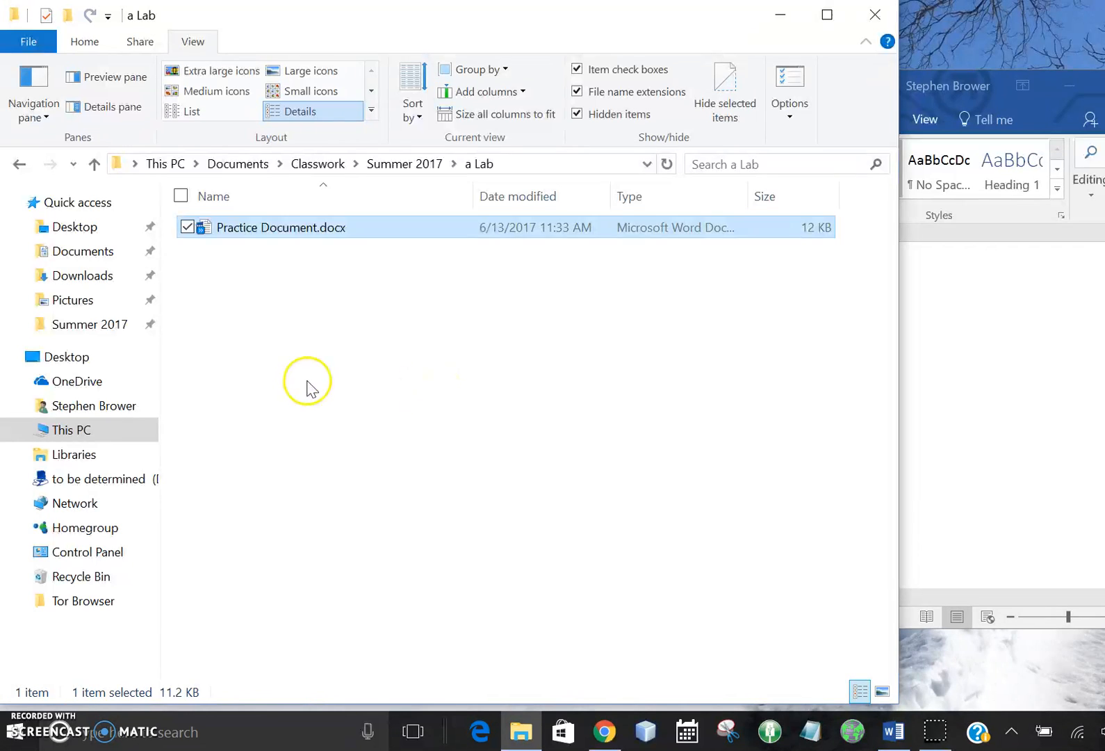
{"action": "right_click", "coordinate": [306, 380]}
{"action": "left_click", "coordinate": [216, 458]}
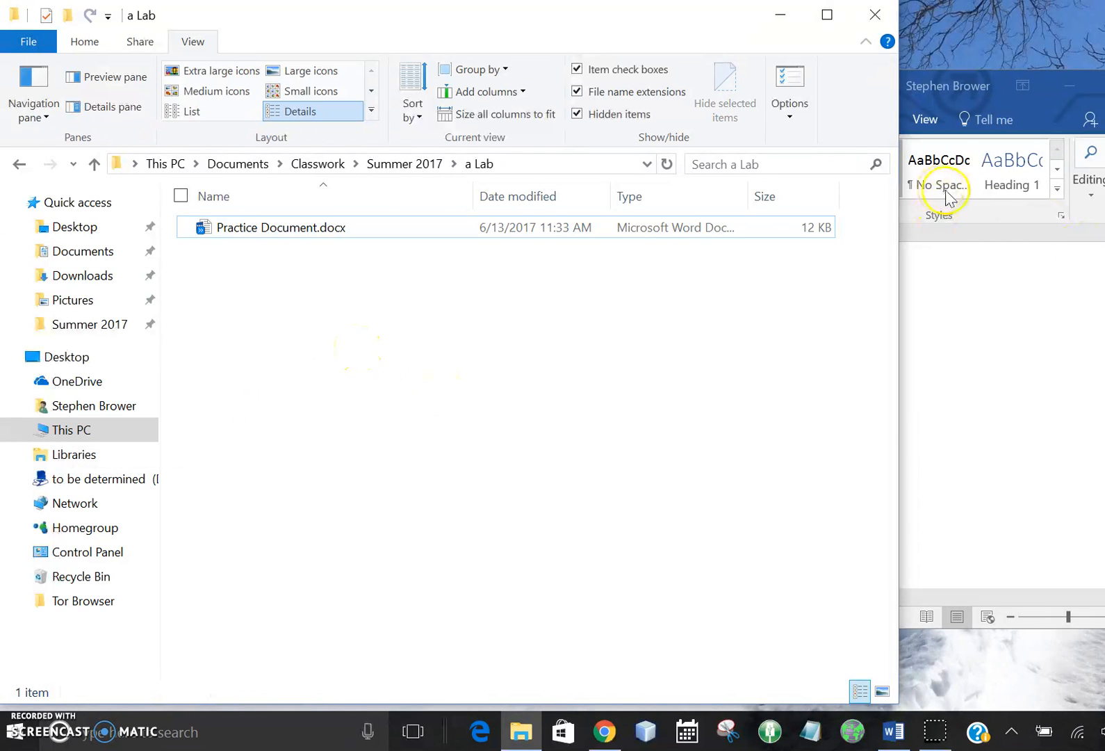
Step: Switch to Word and save a copy of the document in the a Lab folder as Practice Document addendum
{"action": "left_click", "coordinate": [933, 85]}
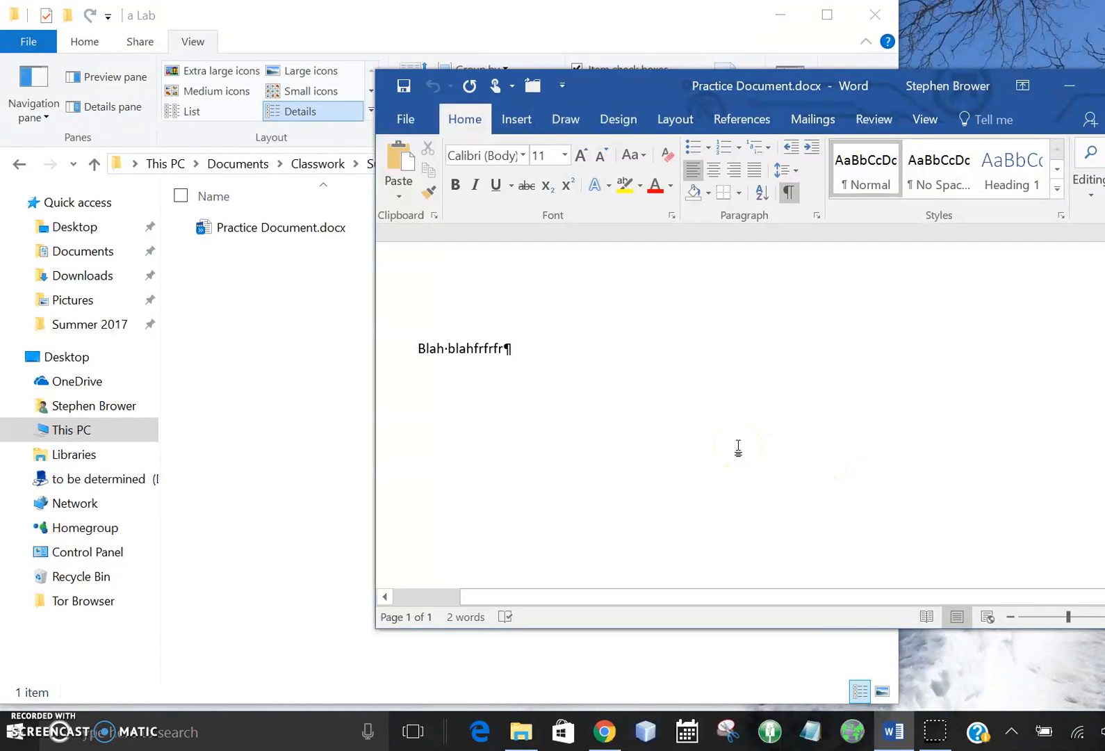
{"action": "left_click", "coordinate": [402, 119]}
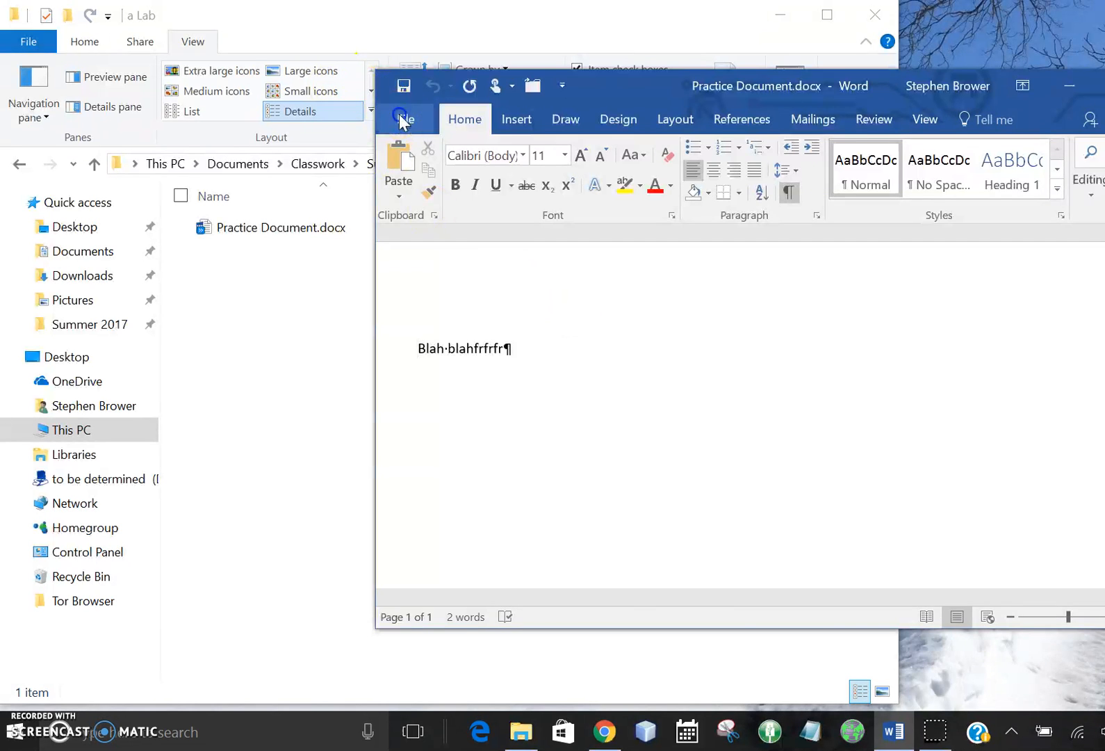
{"action": "left_click", "coordinate": [441, 283]}
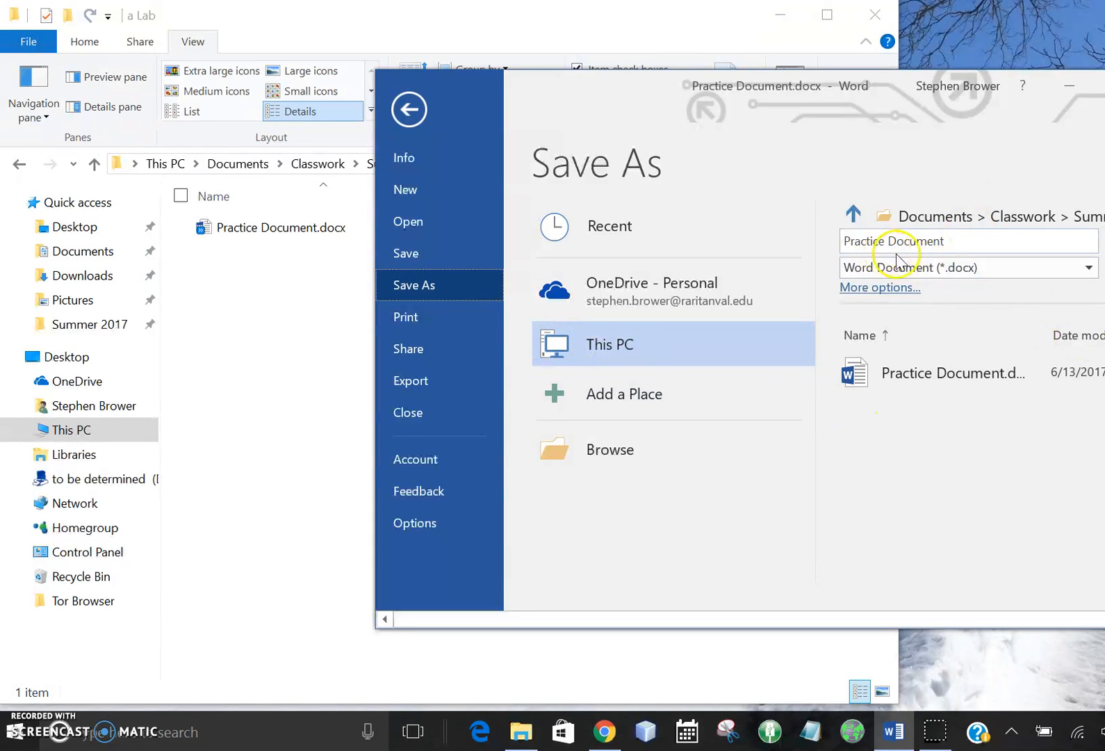
{"action": "left_click", "coordinate": [966, 241]}
{"action": "left_click", "coordinate": [965, 240]}
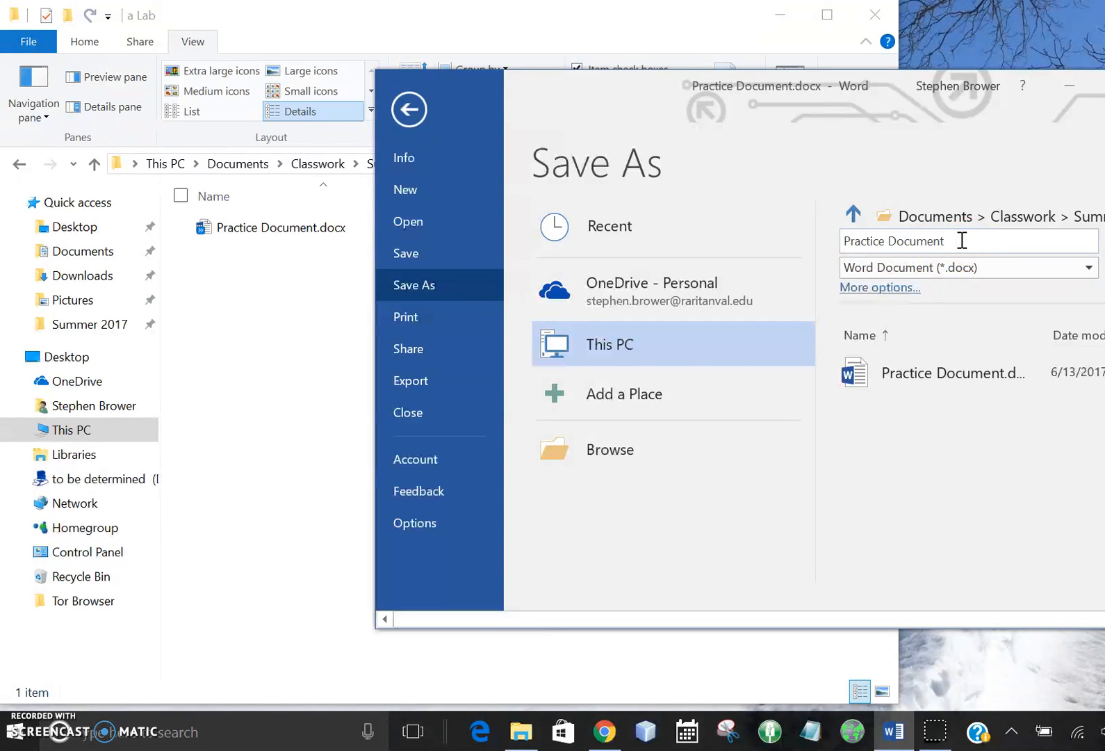
{"action": "type", "text": "addendum"}
{"action": "key", "text": "Return"}
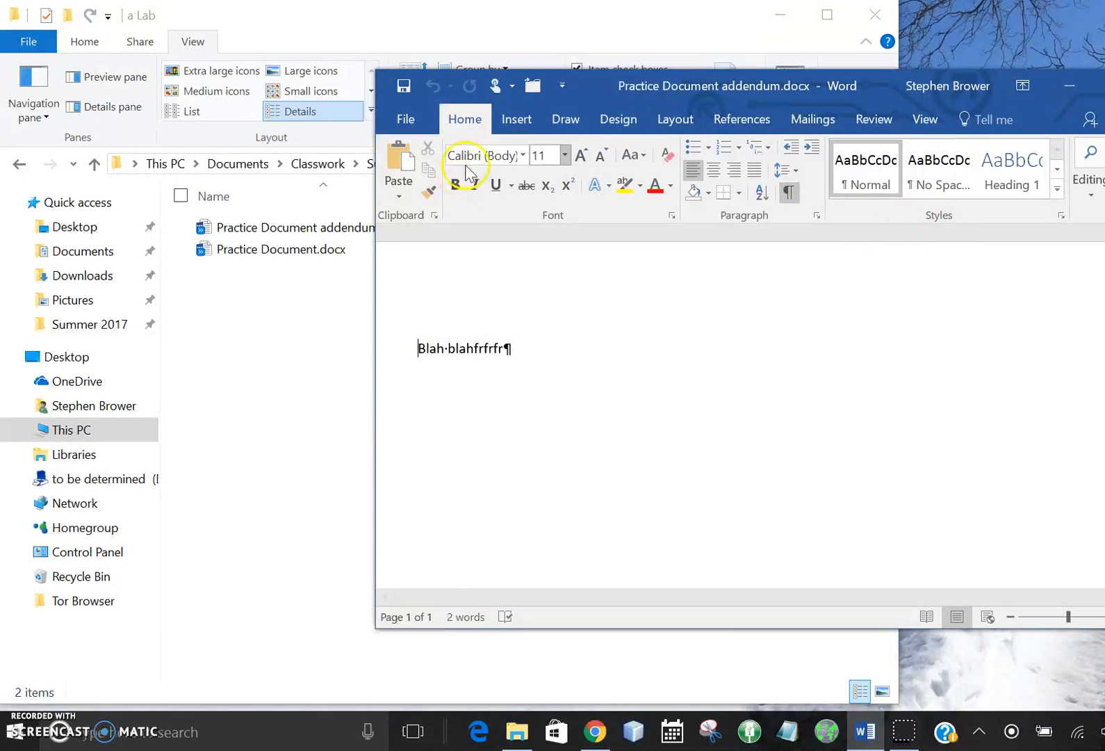
Step: Save another copy of the document in the same folder as Practice Document third file
{"action": "left_click", "coordinate": [417, 116]}
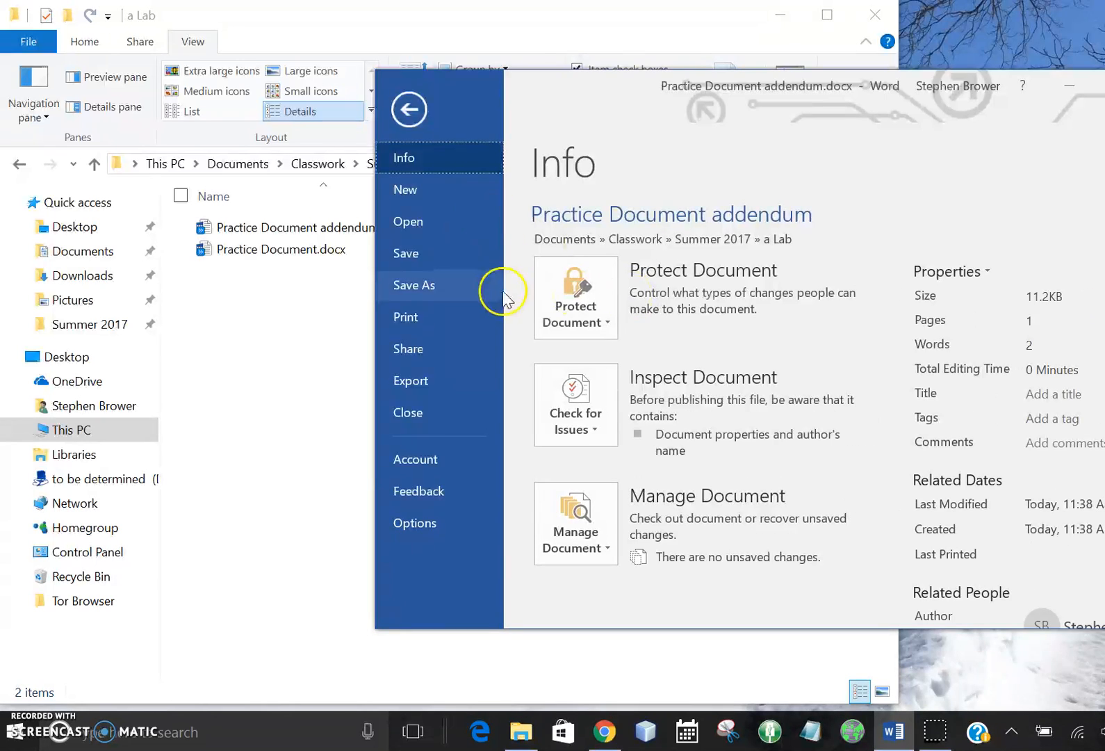
{"action": "left_click", "coordinate": [428, 285]}
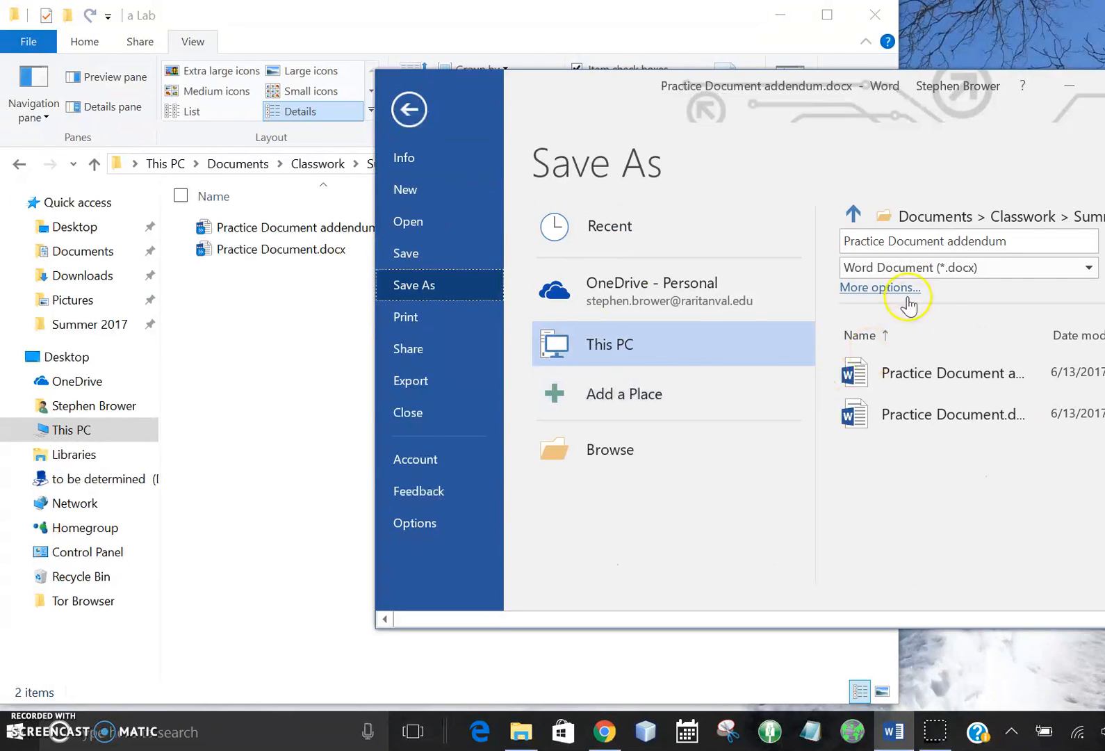
{"action": "left_click", "coordinate": [988, 241]}
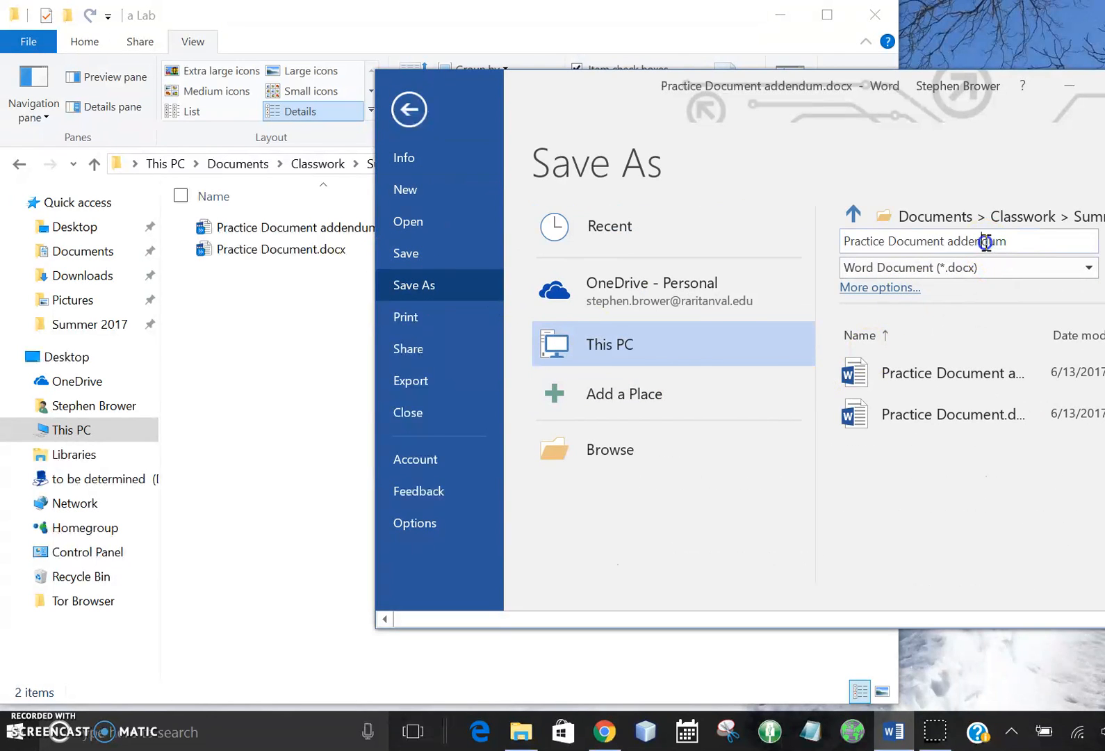
{"action": "double_click", "coordinate": [987, 241]}
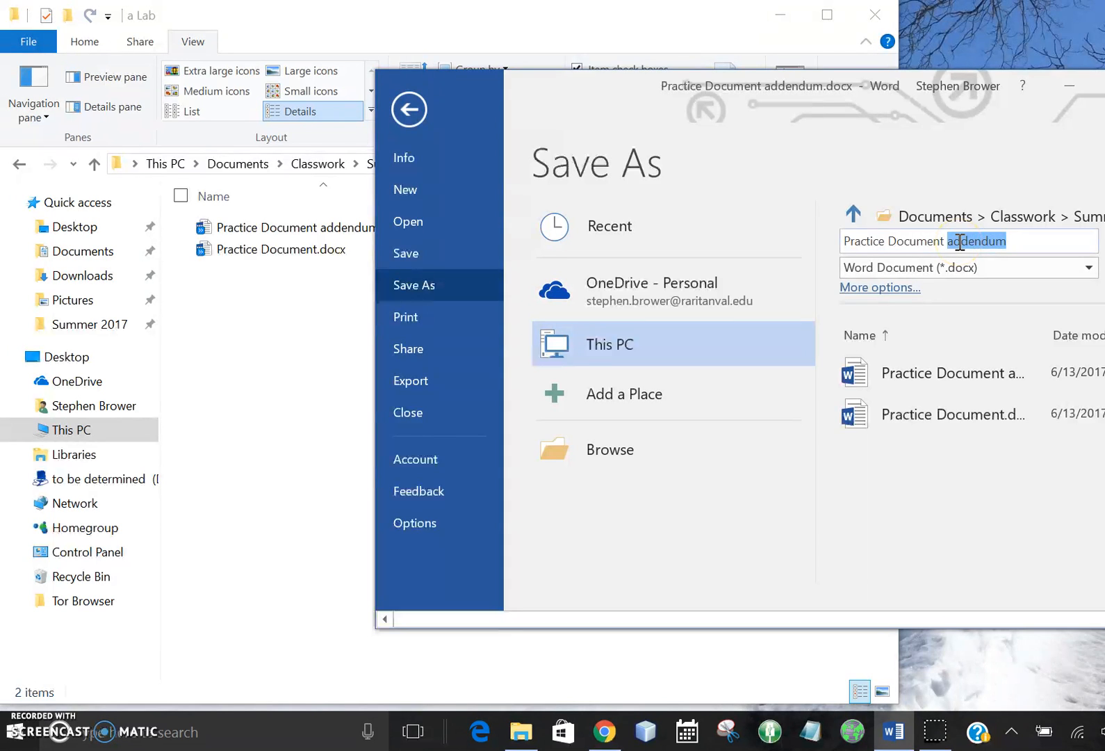
{"action": "type", "text": "third file"}
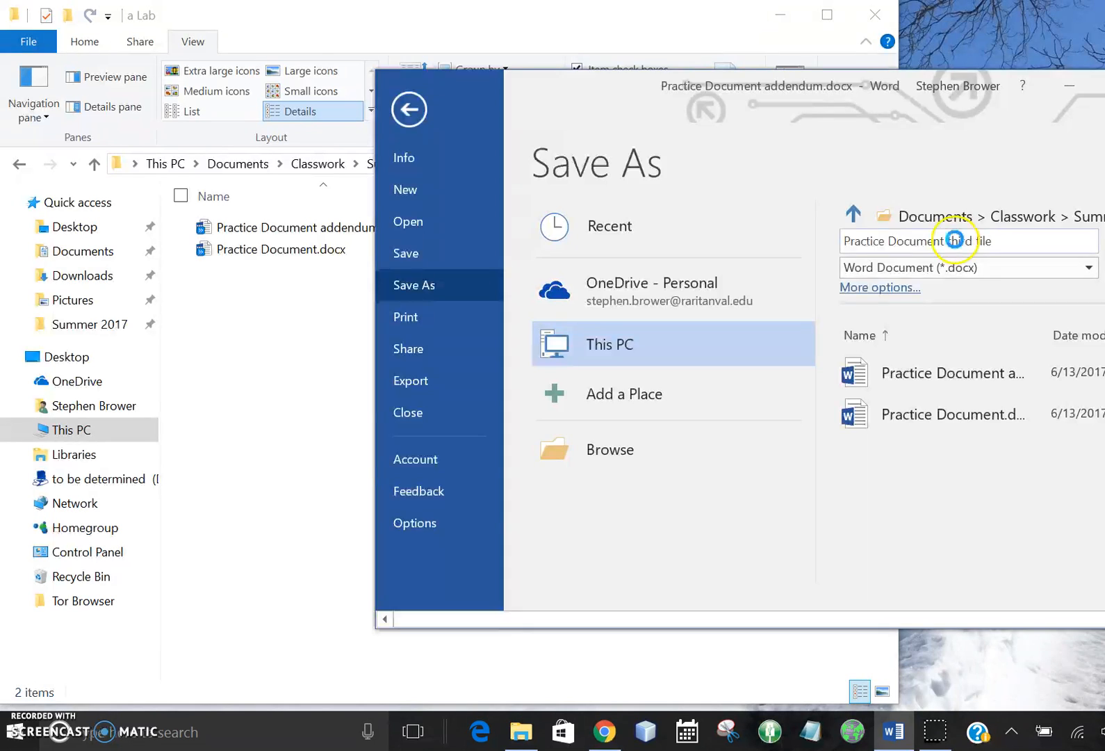
{"action": "key", "text": "Return"}
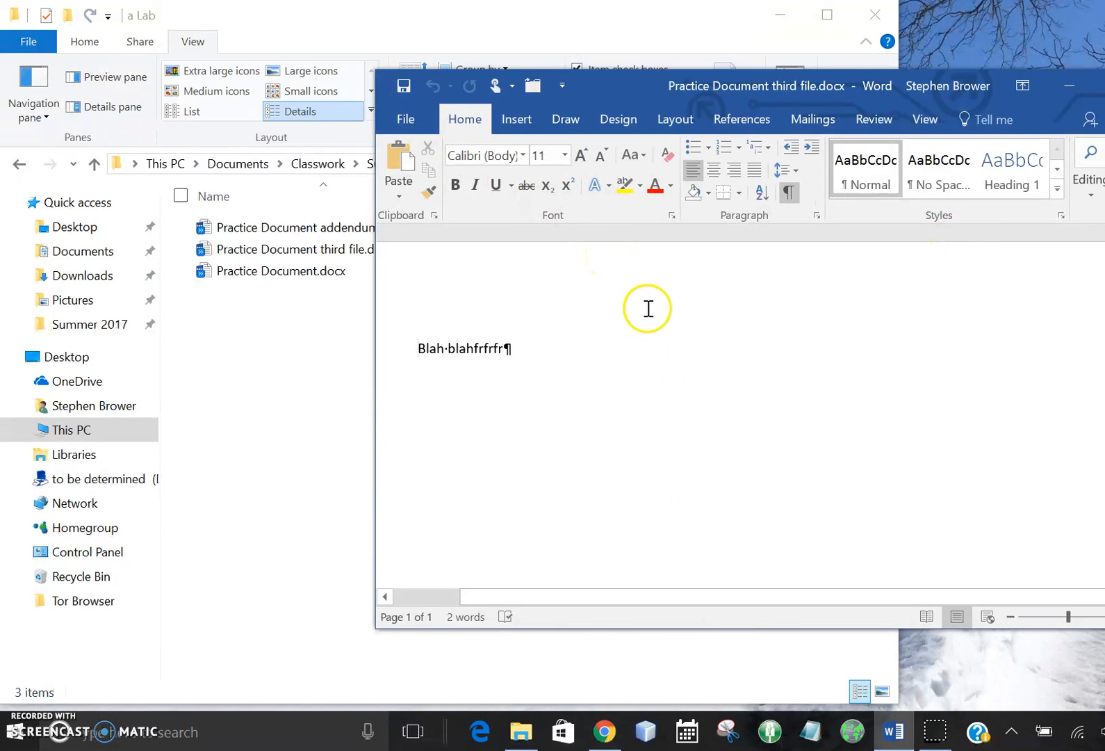
Step: Close the document while leaving Word open, and switch back to File Explorer
{"action": "left_click", "coordinate": [533, 89]}
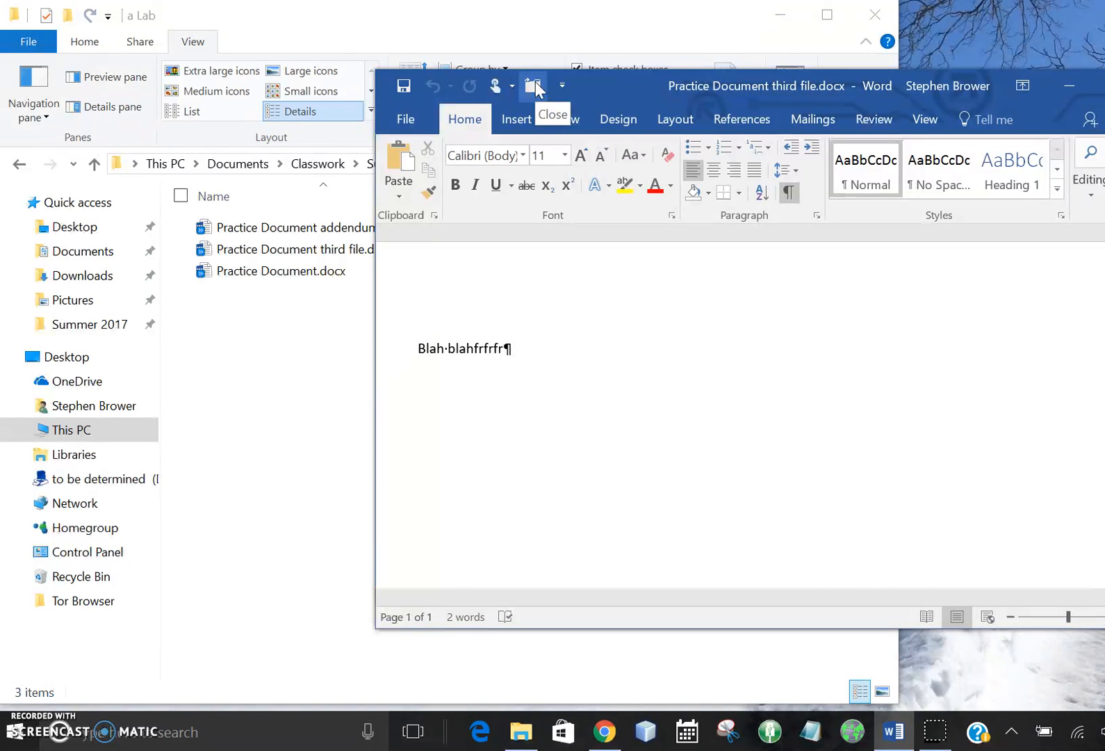
{"action": "left_click", "coordinate": [534, 86]}
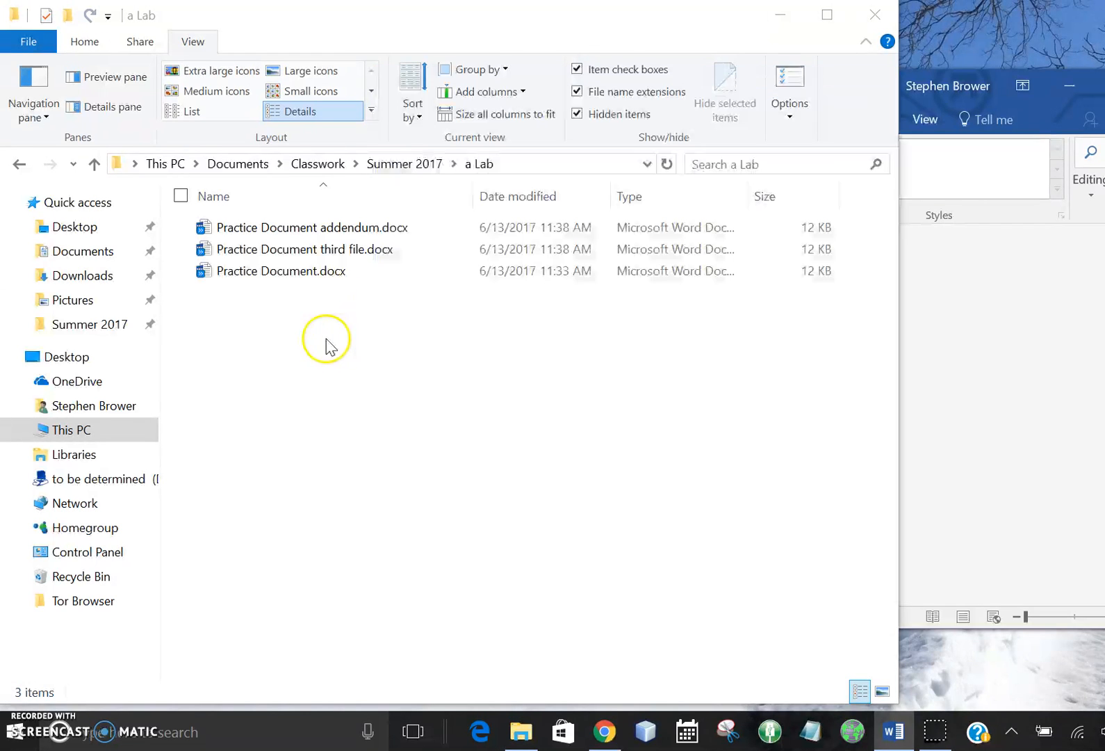
{"action": "left_click", "coordinate": [327, 345]}
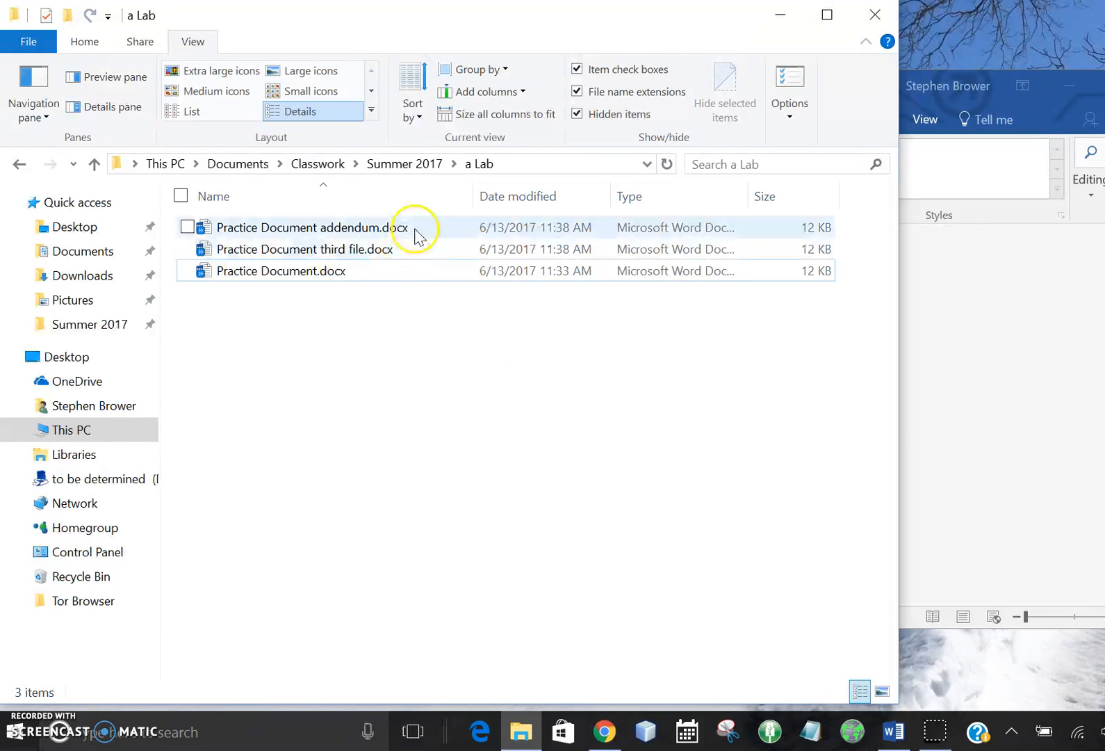
Step: Go up to the Summer 2017 folder and compress the a Lab folder into a zip file, keeping the name a Lab.zip
{"action": "left_click", "coordinate": [414, 165]}
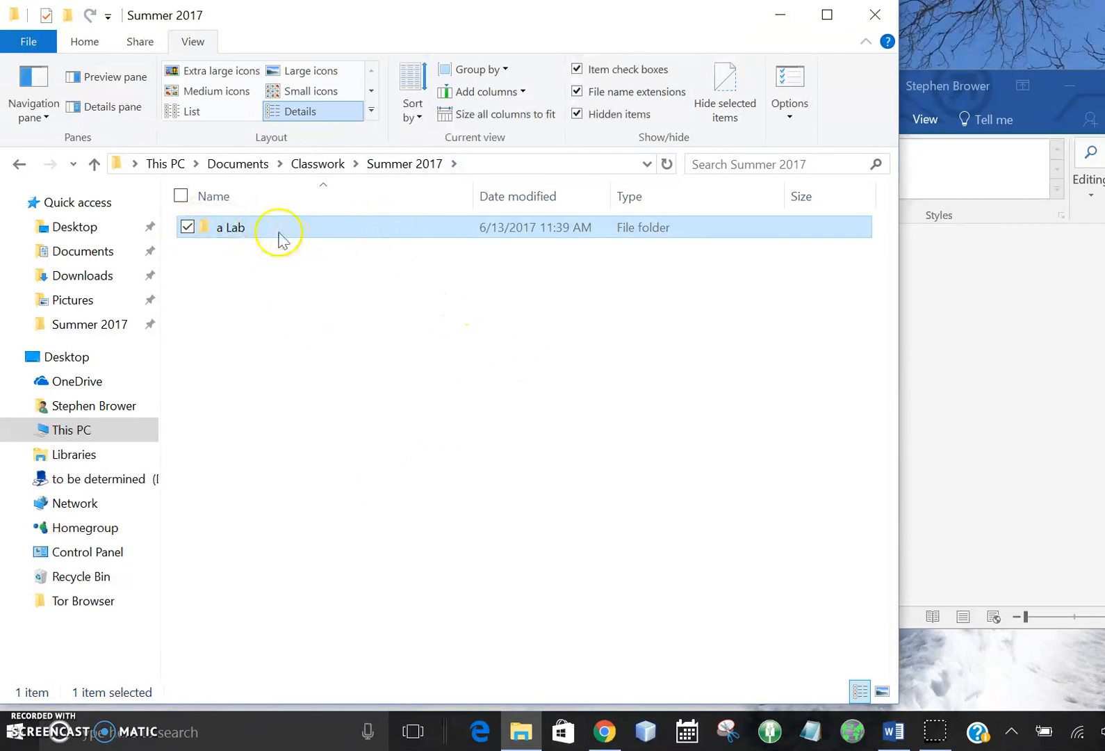
{"action": "right_click", "coordinate": [235, 237]}
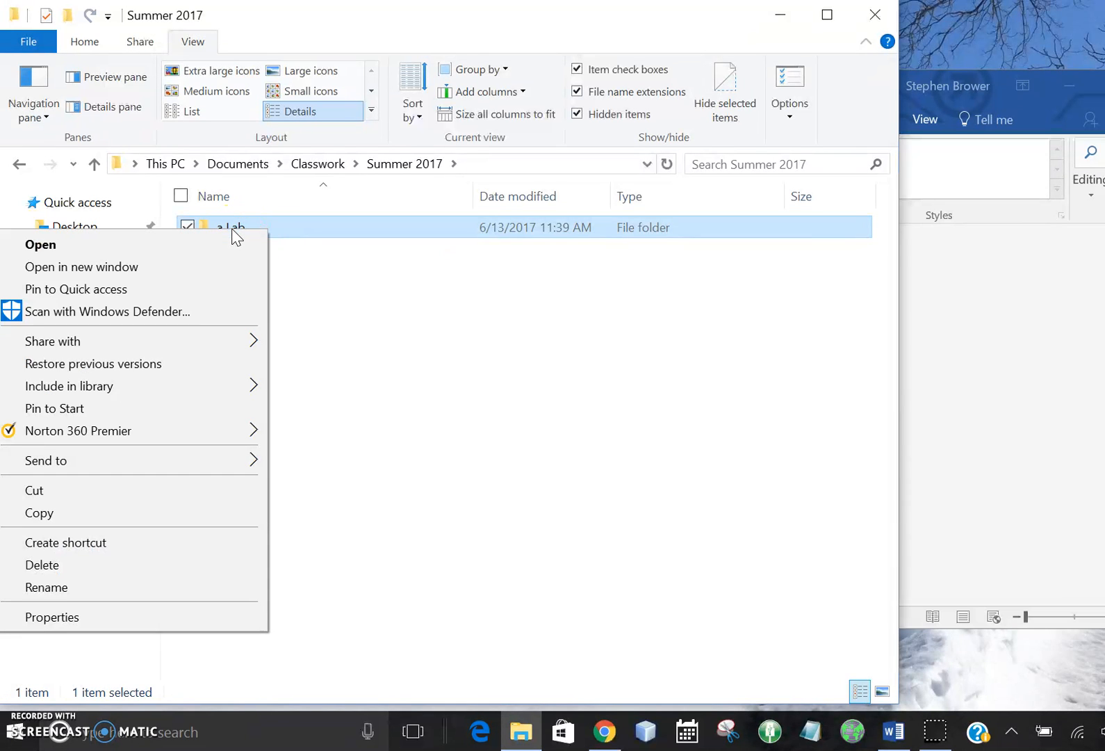
{"action": "mouse_move", "coordinate": [188, 462]}
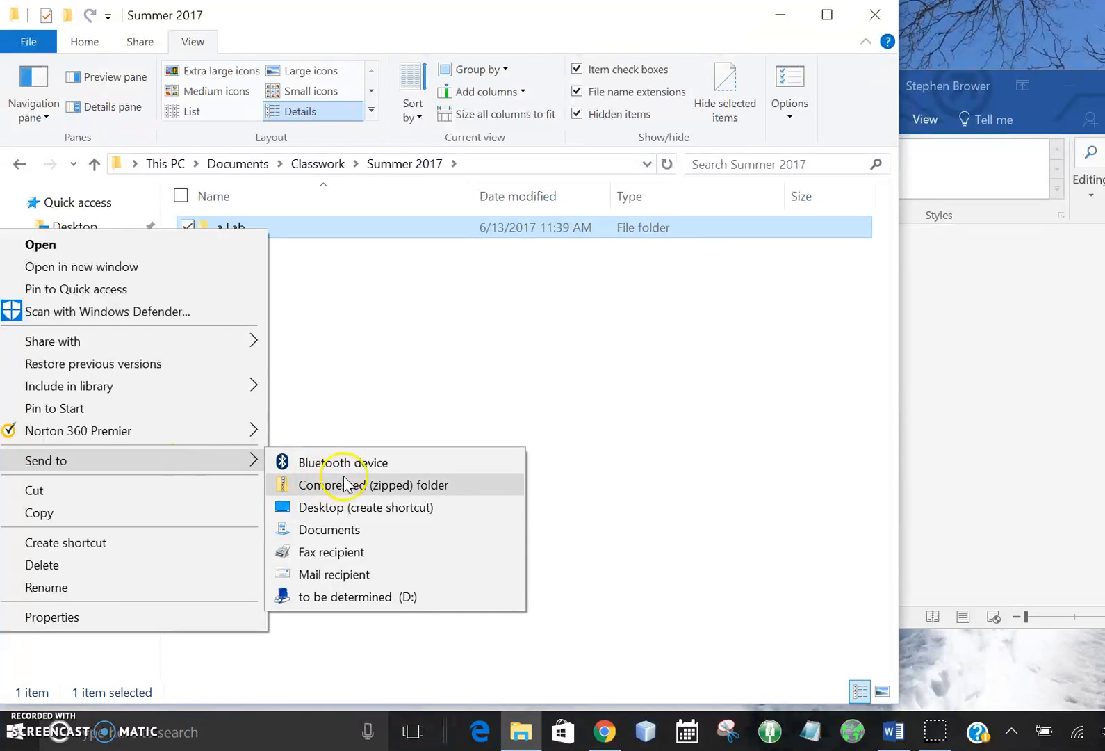
{"action": "left_click", "coordinate": [386, 486]}
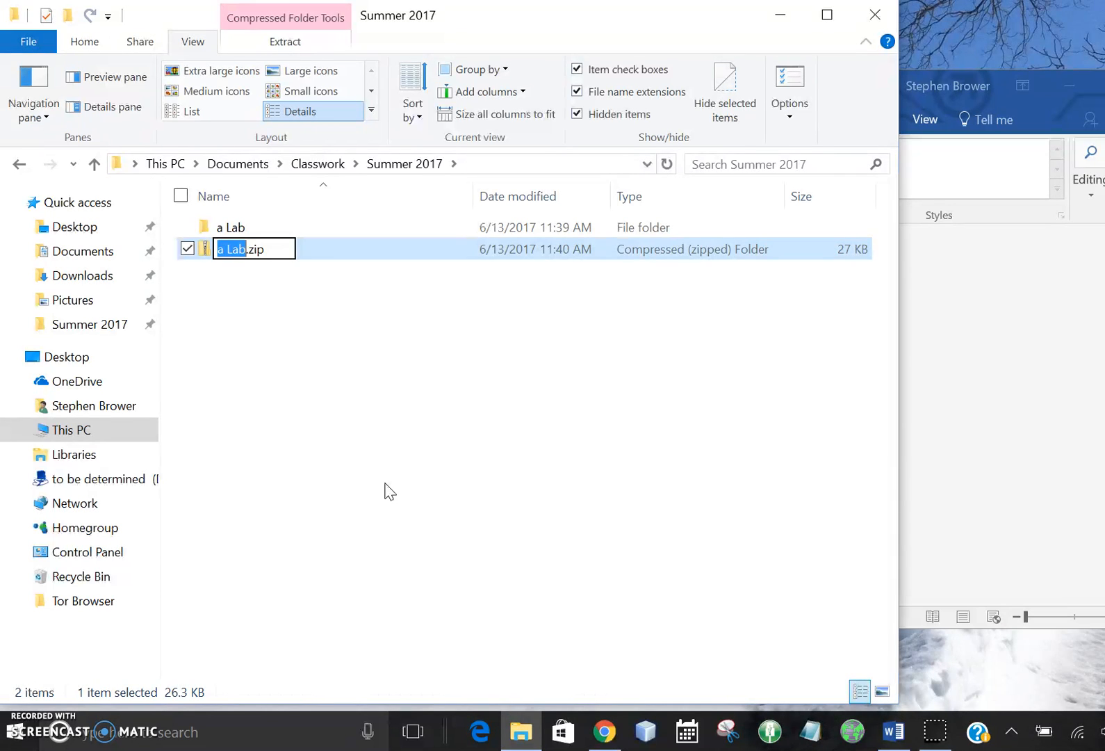
{"action": "key", "text": "Return"}
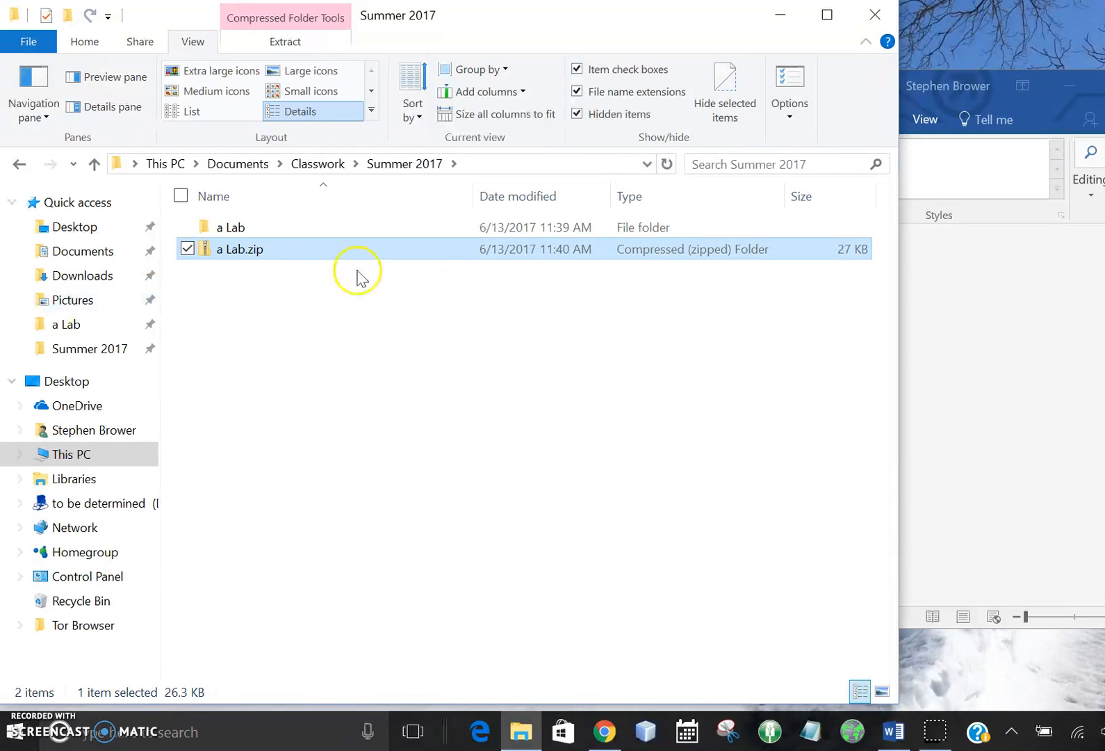
Step: Check the files inside the original a Lab folder and return to Summer 2017
{"action": "left_click", "coordinate": [243, 229]}
{"action": "double_click", "coordinate": [243, 229]}
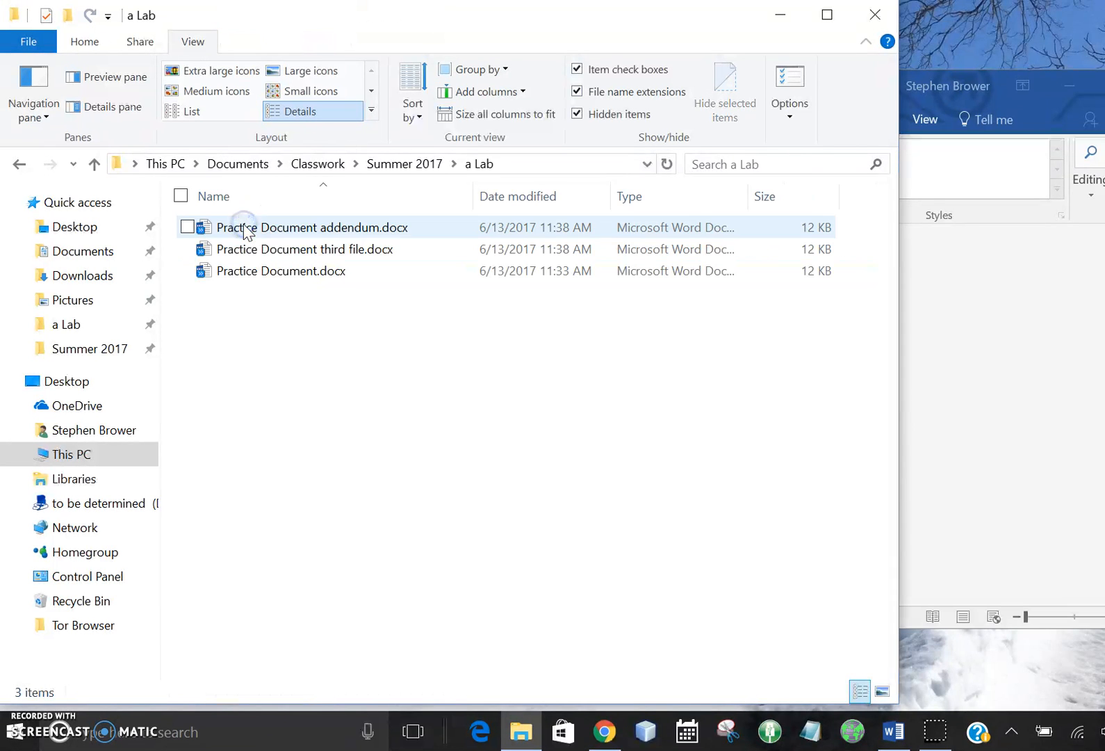
{"action": "left_click", "coordinate": [407, 167]}
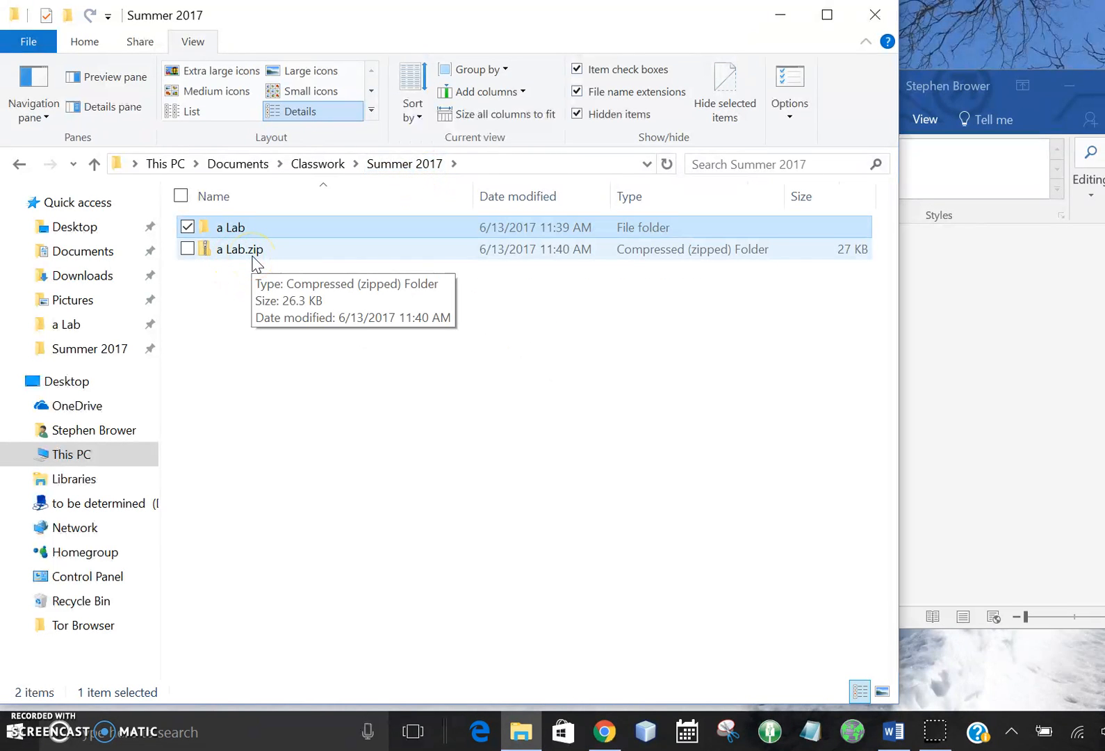
Step: Open a Lab.zip, examine the files in its a Lab folder, and return to Summer 2017
{"action": "left_click", "coordinate": [250, 252]}
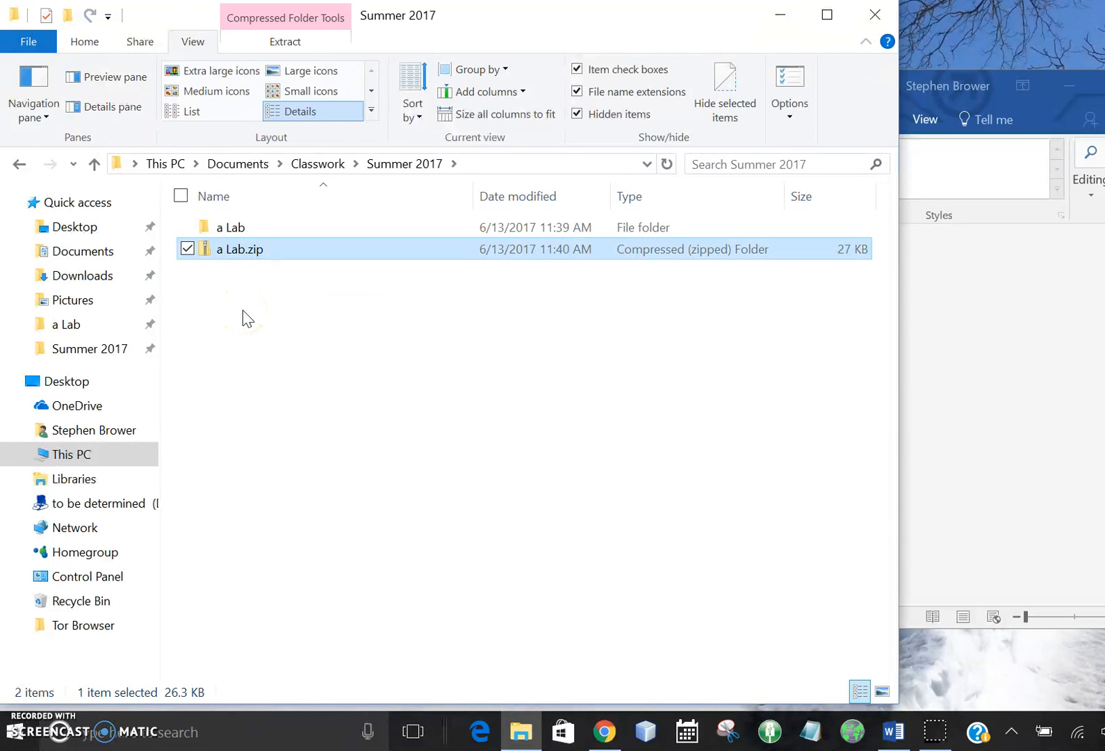
{"action": "double_click", "coordinate": [237, 251]}
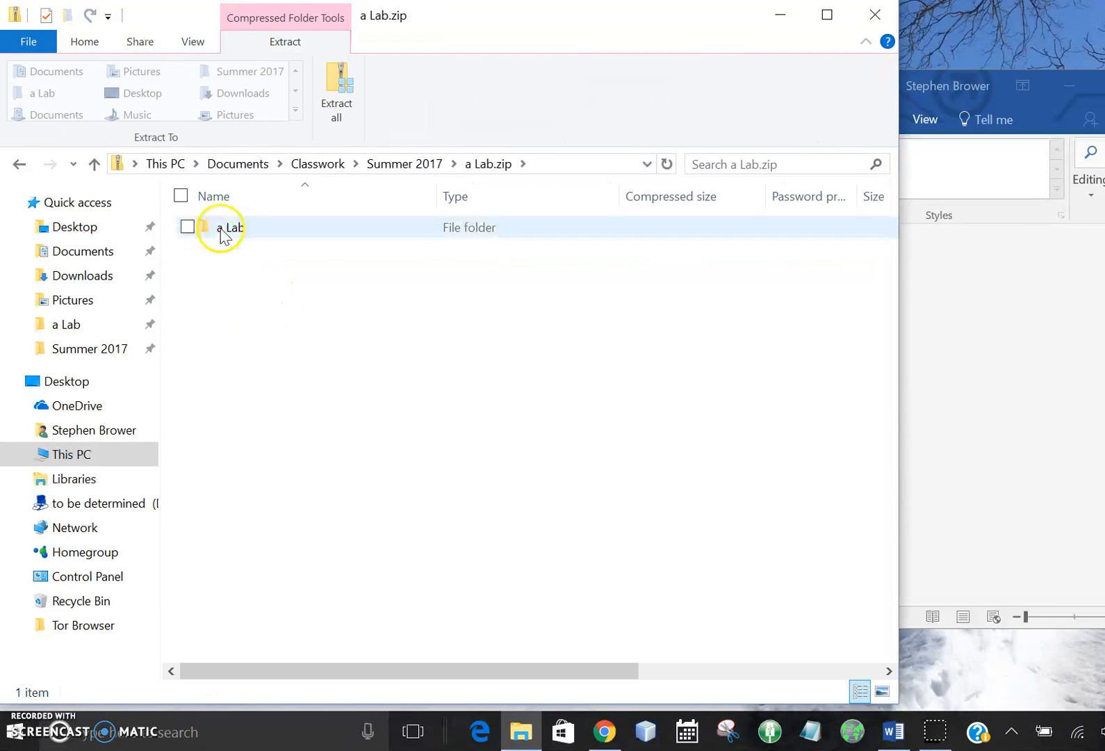
{"action": "left_click", "coordinate": [233, 226]}
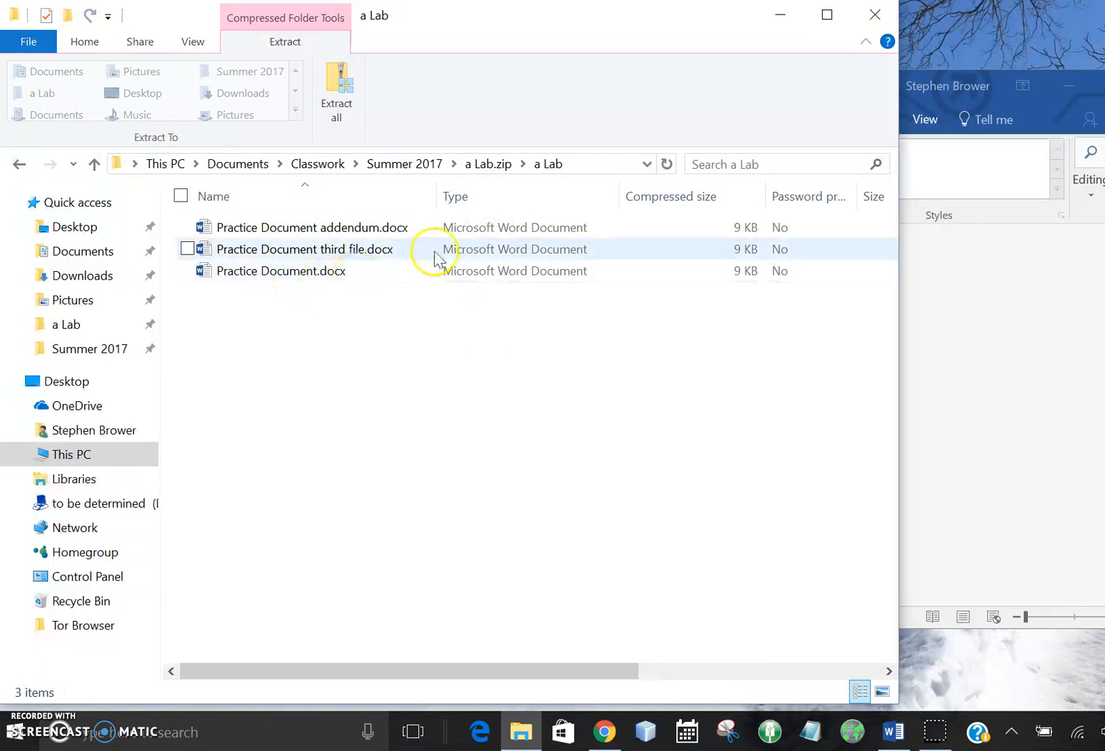
{"action": "left_click", "coordinate": [420, 169]}
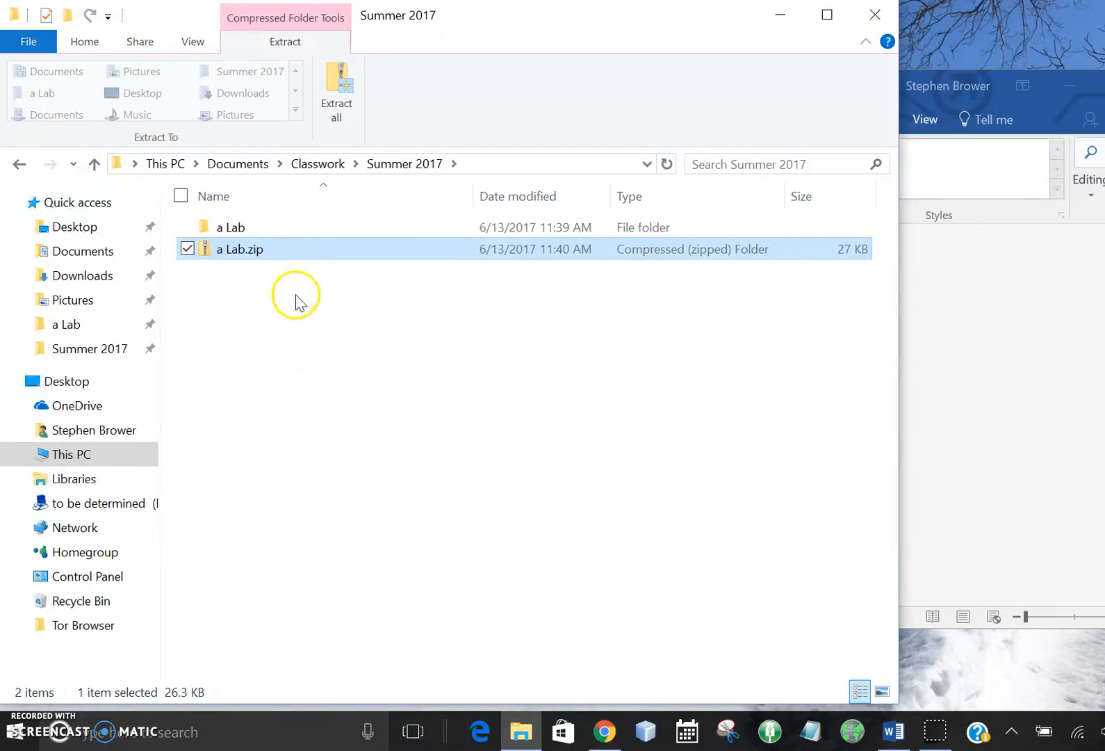
{"action": "left_click", "coordinate": [239, 281]}
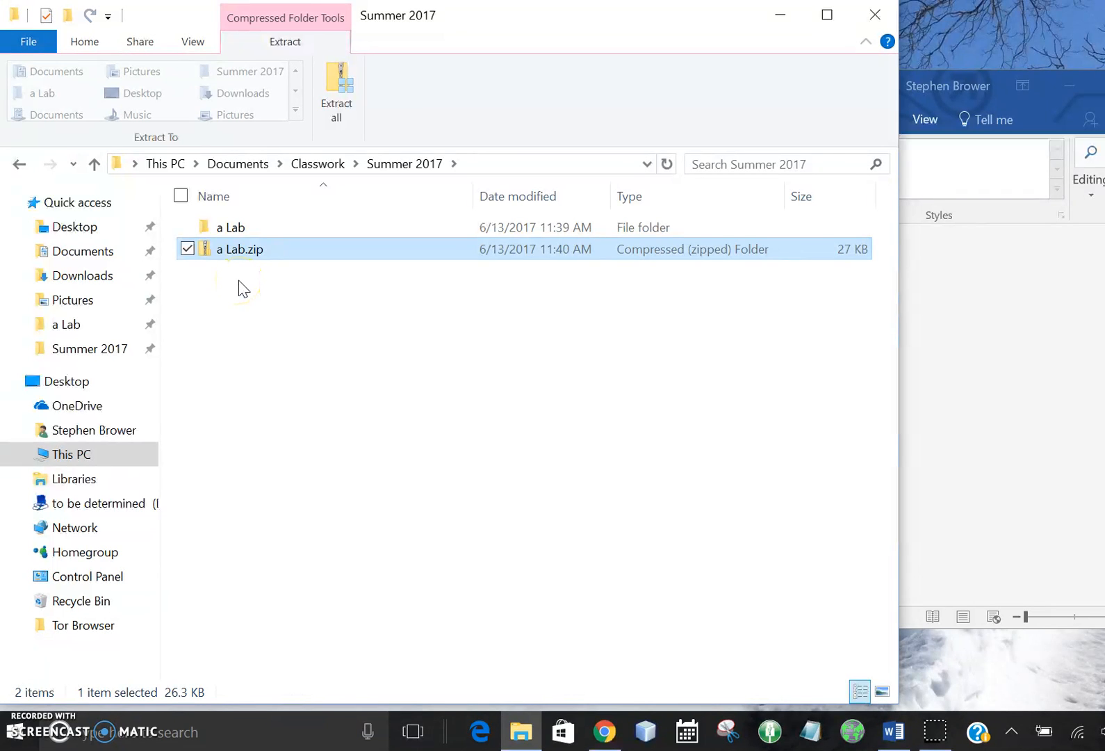